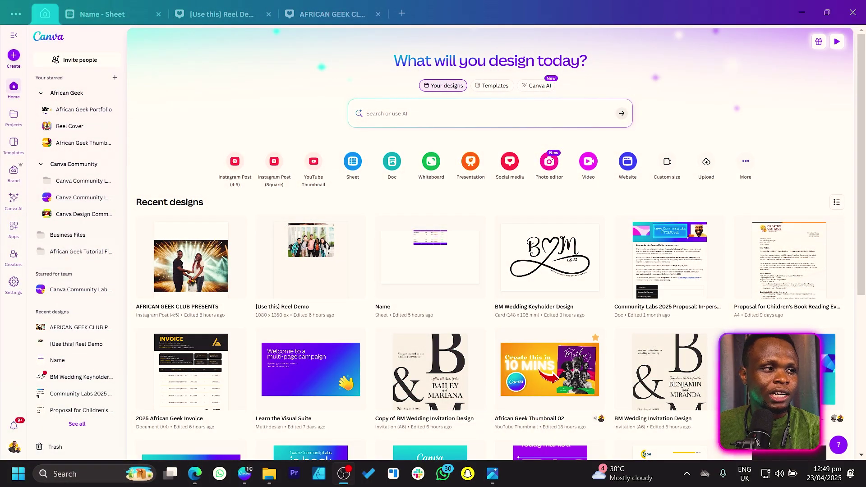
Step: Look up the Instagram Post (4:5) format, 1080 × 1350 px, among the social media design types
click(11, 56)
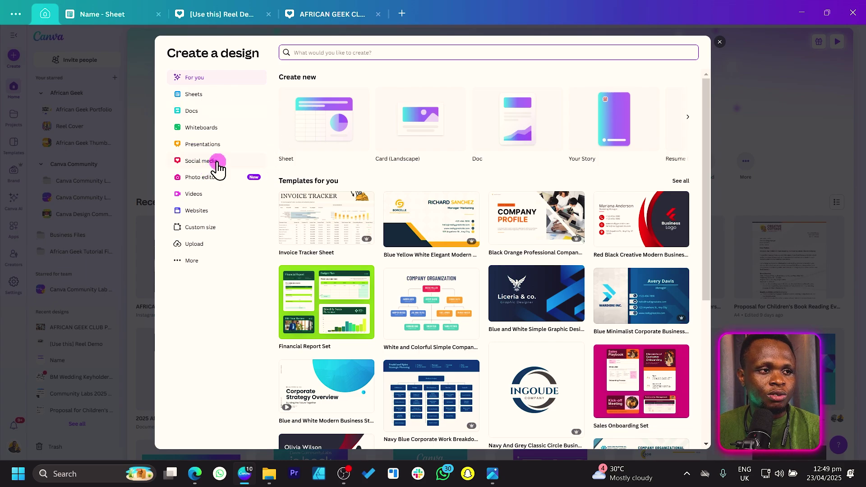
click(217, 162)
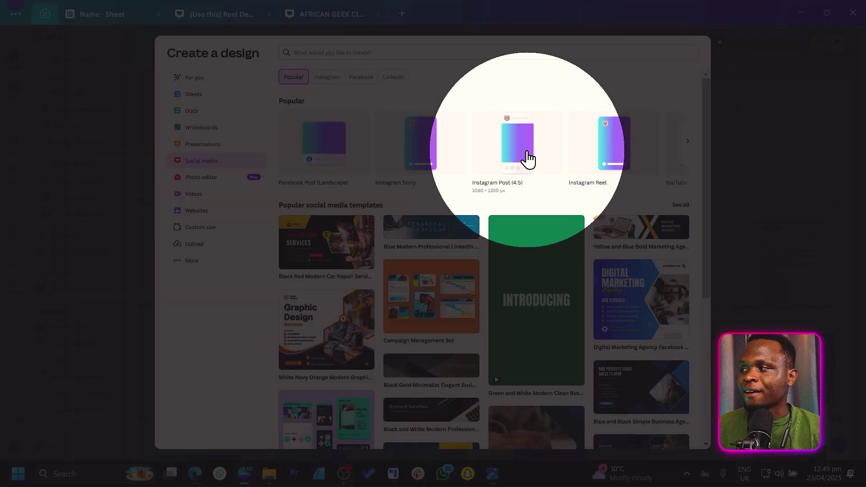
click(526, 152)
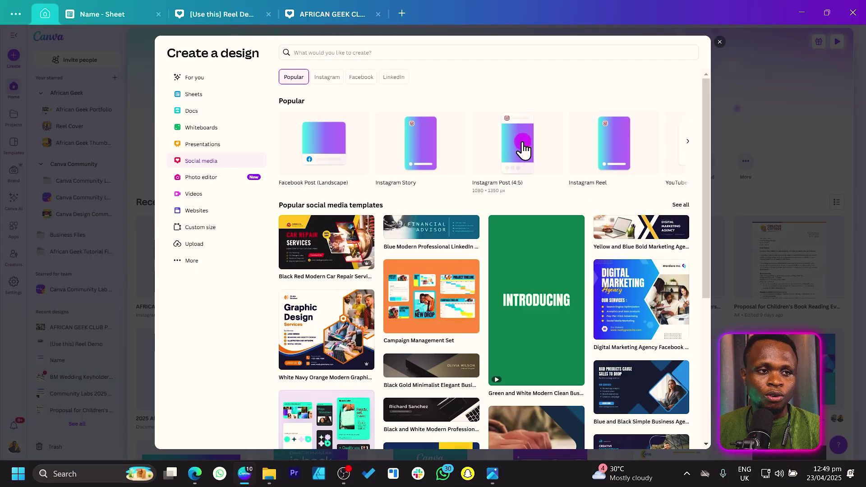
Step: Switch to the open AFRICAN GEEK CLUB PRESENTS design and set the blank fourth page's background to black
click(317, 15)
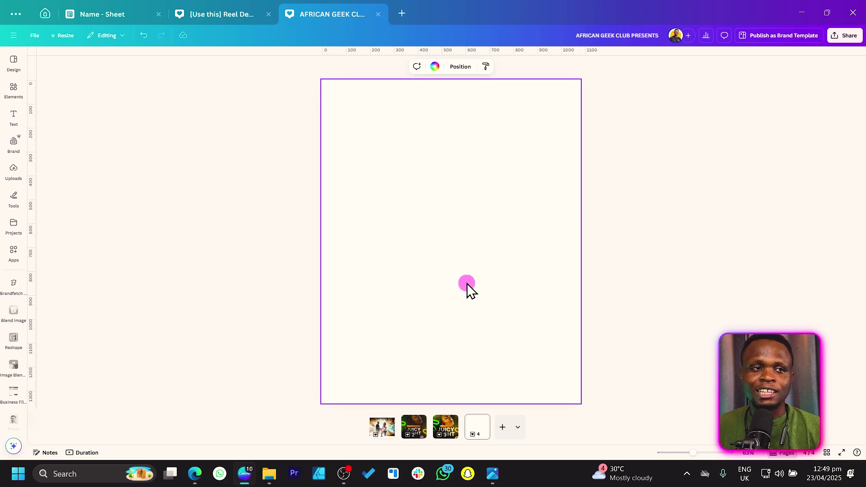
click(435, 67)
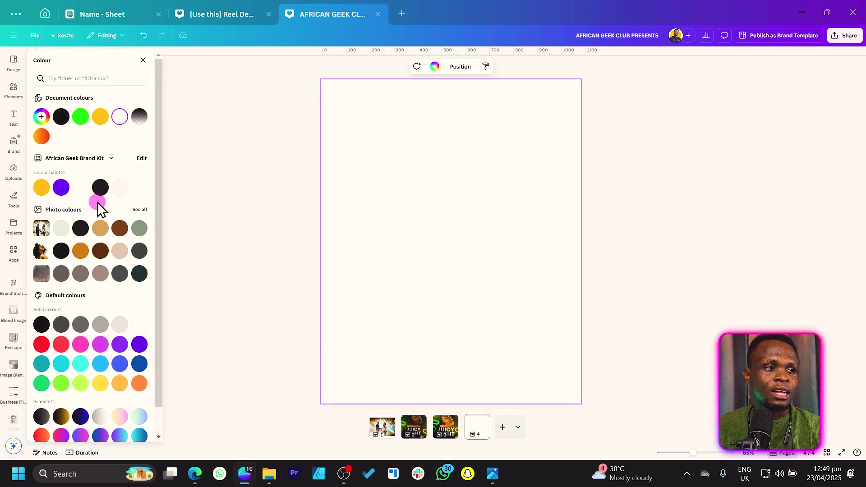
click(100, 189)
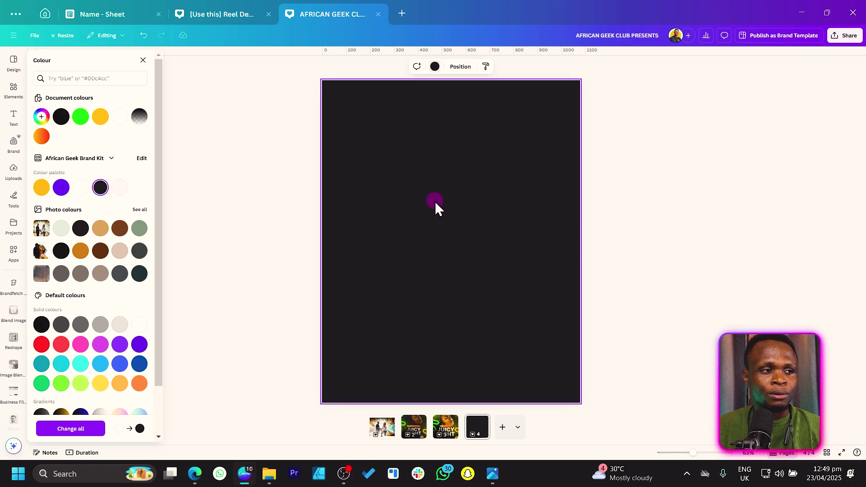
click(42, 116)
mouse_move(43, 185)
mouse_down()
mouse_move(29, 205)
mouse_move(457, 205)
mouse_up()
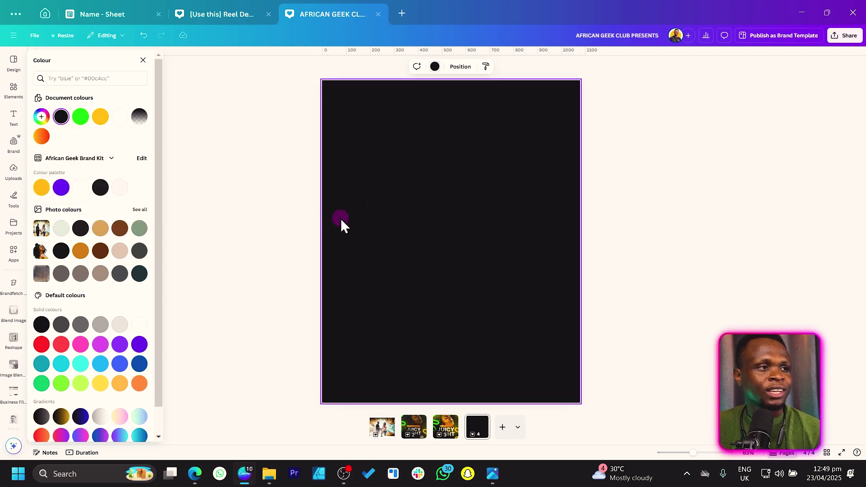
Step: Add the recently used Woman Outdoor Portrait photo and place it over the upper part of the black page
click(16, 88)
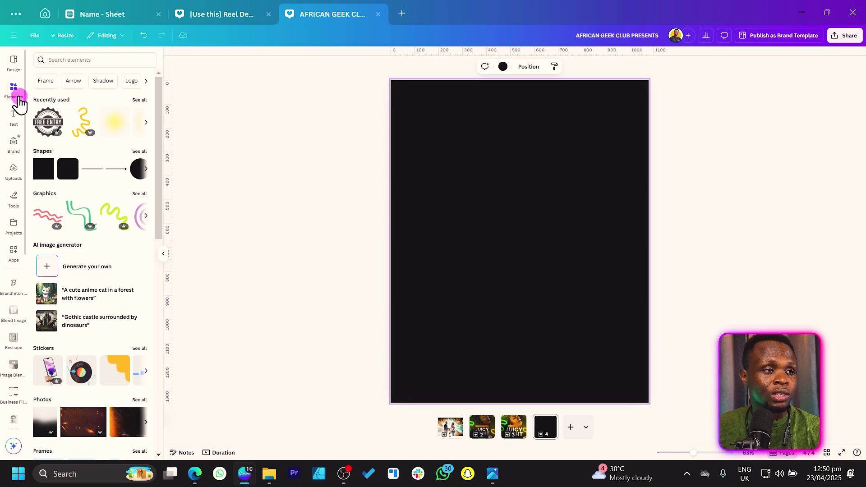
click(140, 101)
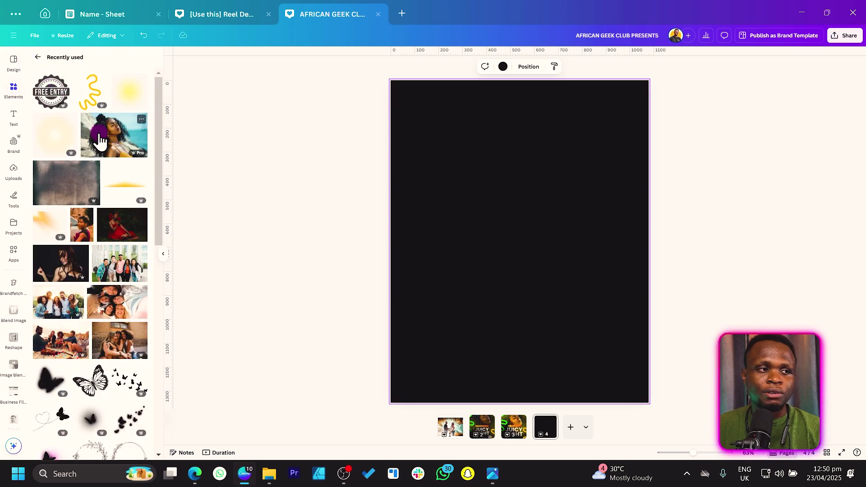
click(142, 119)
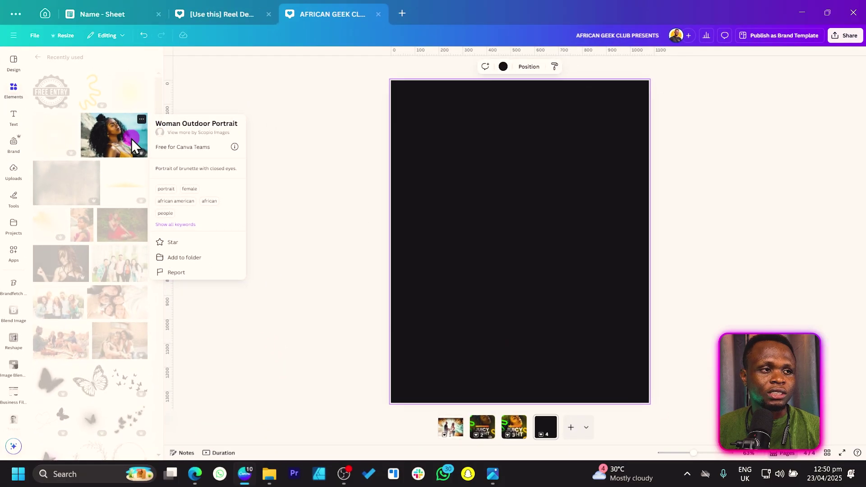
click(302, 292)
click(121, 145)
drag(588, 240, 588, 212)
Step: Search the elements library for "african woman outdoor portrait"
click(37, 57)
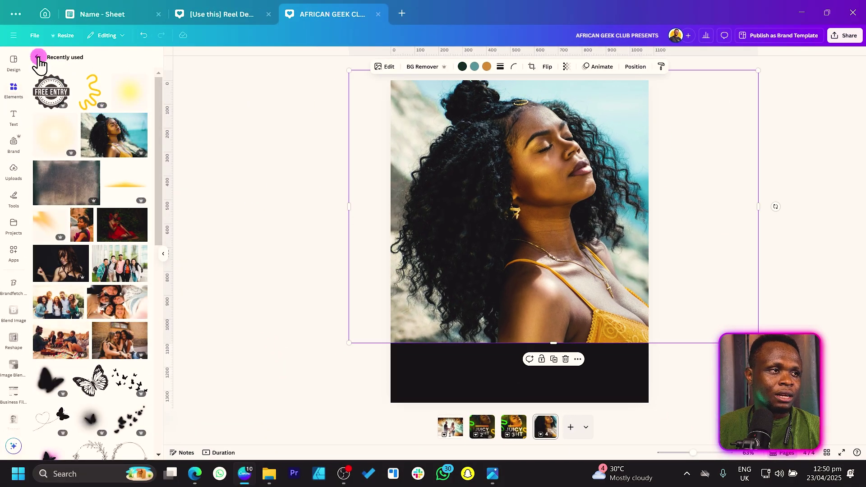
click(71, 60)
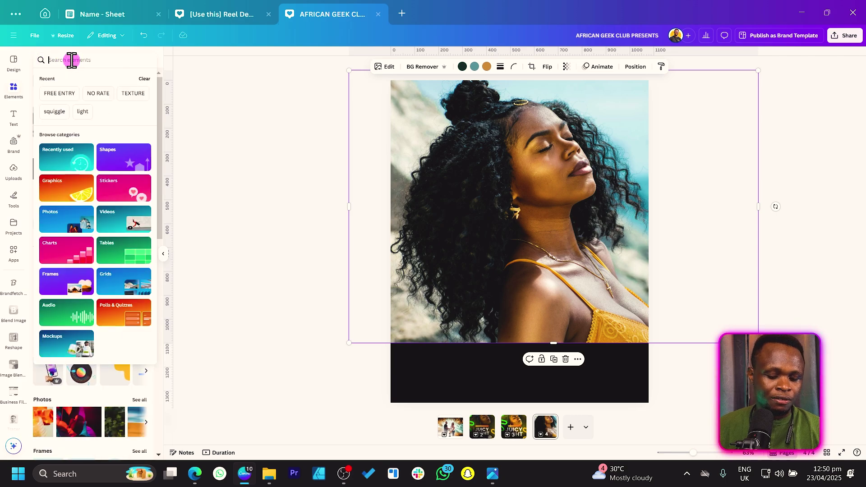
text(afric)
text(an woman outdoor)
text( portrait)
key(Return)
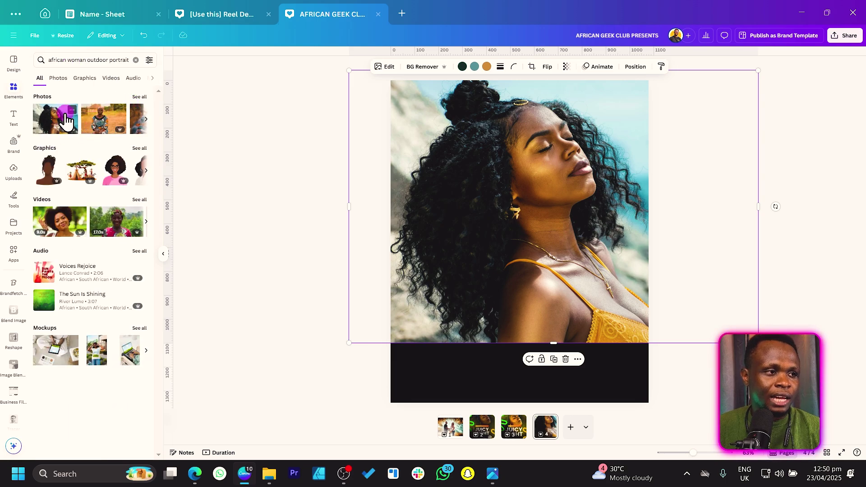
Step: Remove the portrait's background, then crop its lower edge to about 935 px high and position it in the page's upper part
drag(556, 139, 532, 140)
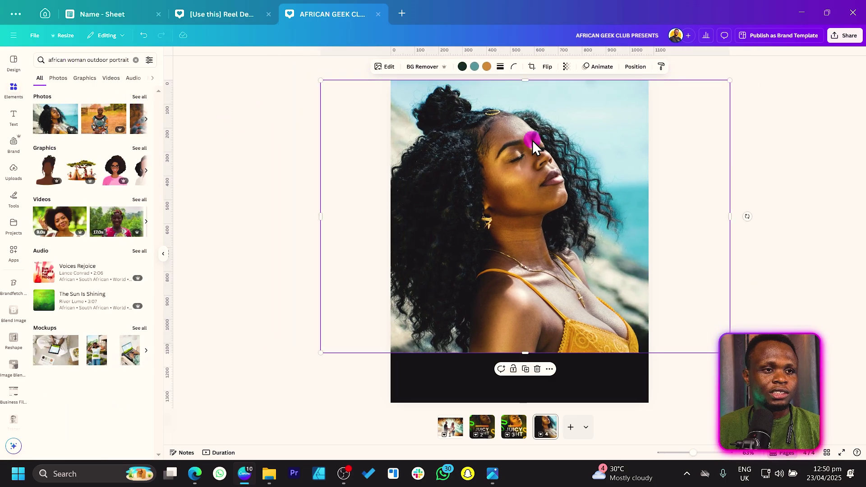
click(430, 68)
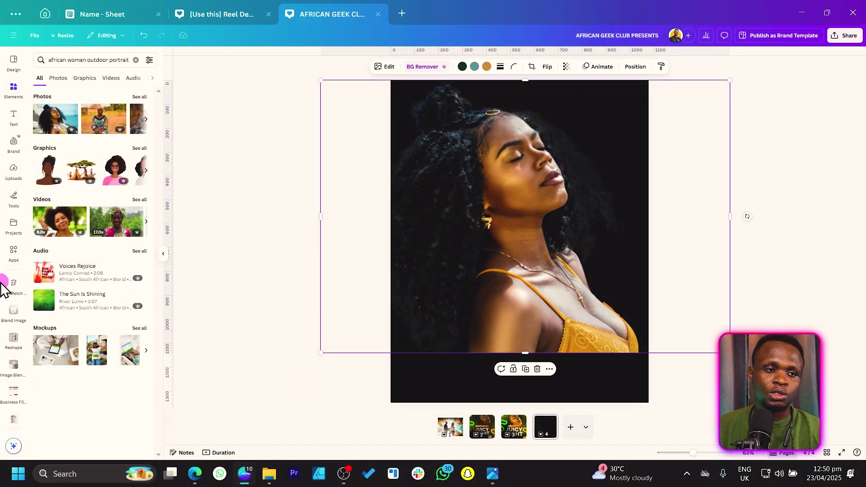
mouse_move(527, 273)
mouse_down()
mouse_move(519, 253)
mouse_move(527, 260)
mouse_up()
drag(517, 344, 523, 295)
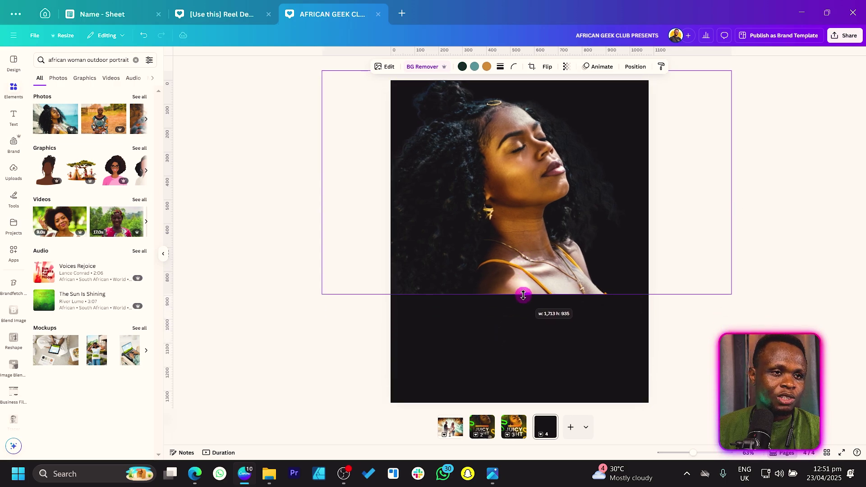
drag(516, 243, 521, 241)
drag(508, 271, 508, 255)
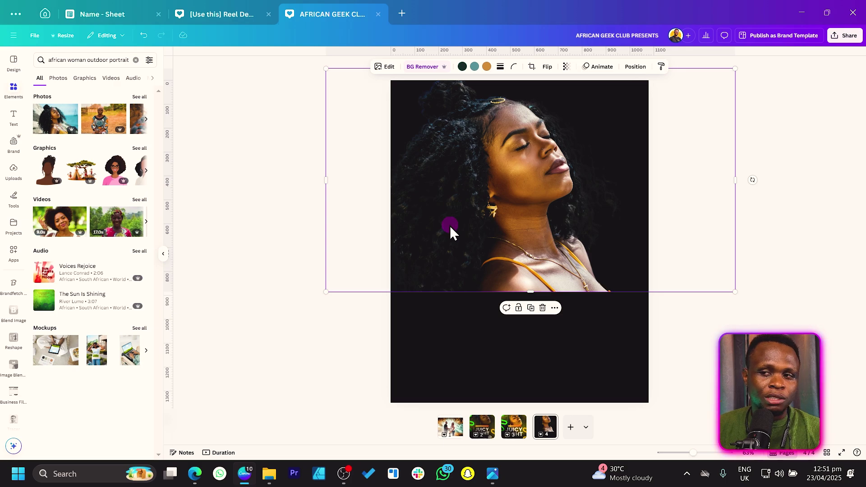
Step: Adjust the portrait to about vibrance 54, saturation 26, sharpness 40 and clarity 17
click(385, 68)
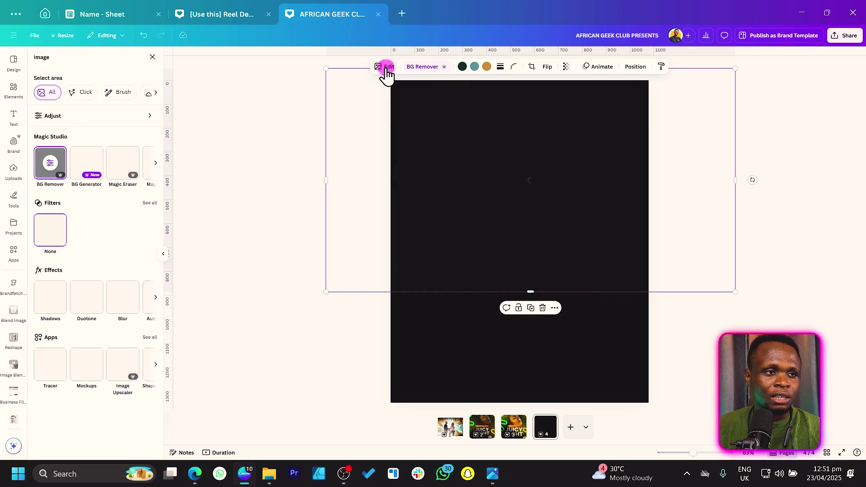
click(64, 124)
scroll(70, 213, down, 4)
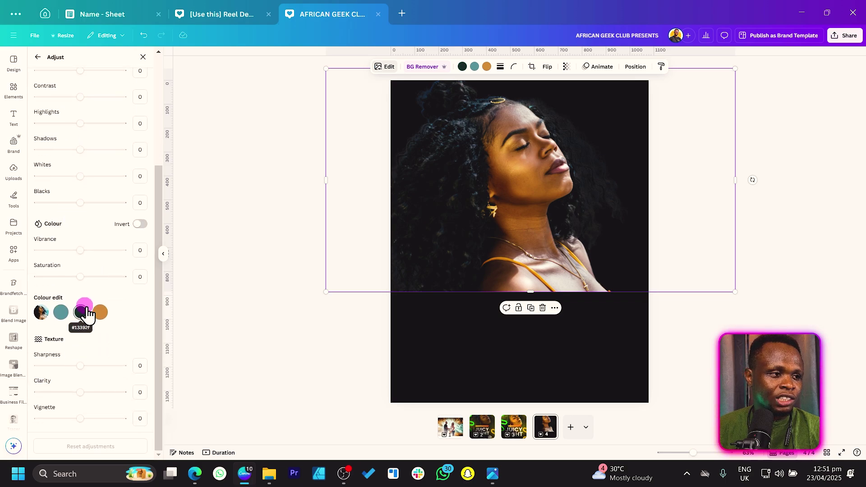
drag(86, 251, 101, 251)
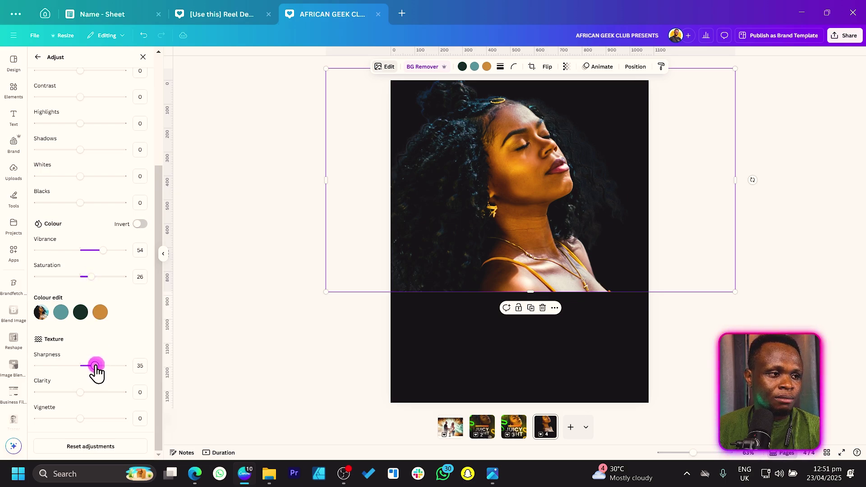
click(92, 389)
drag(79, 393, 87, 394)
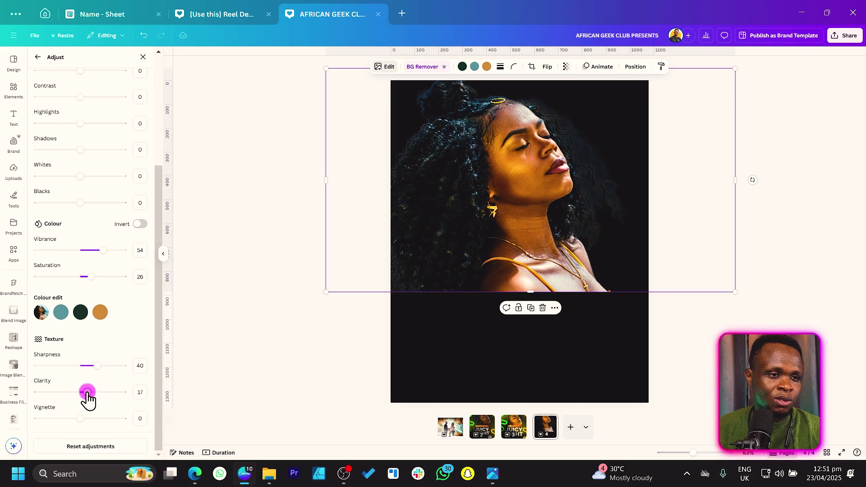
click(491, 370)
Step: Enlarge the portrait and reposition it so the woman fills the page's width above the empty black area
click(534, 242)
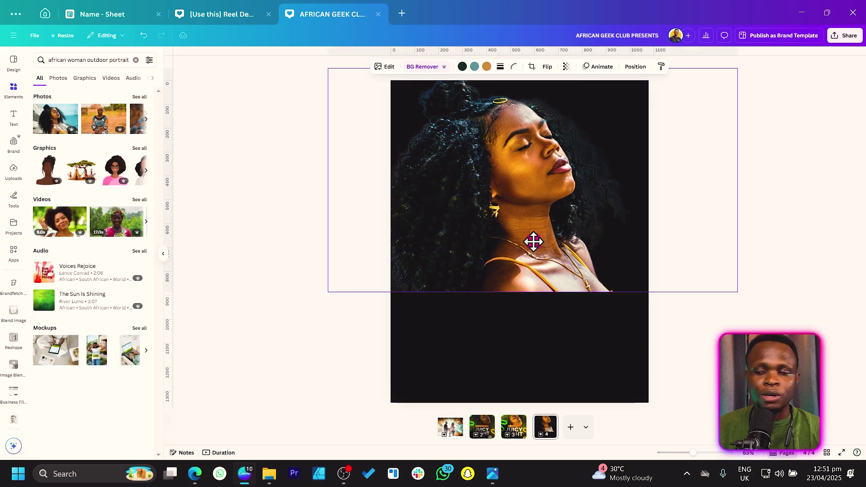
drag(737, 292, 788, 319)
drag(575, 259, 565, 240)
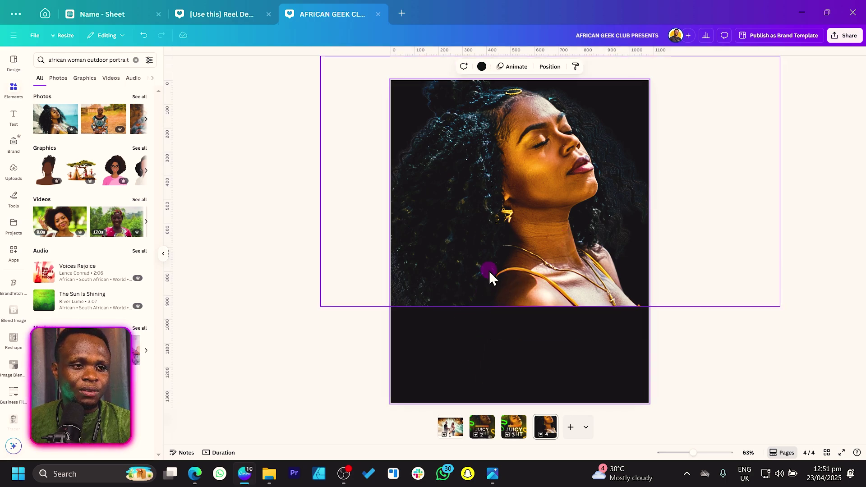
drag(489, 270, 484, 270)
click(469, 335)
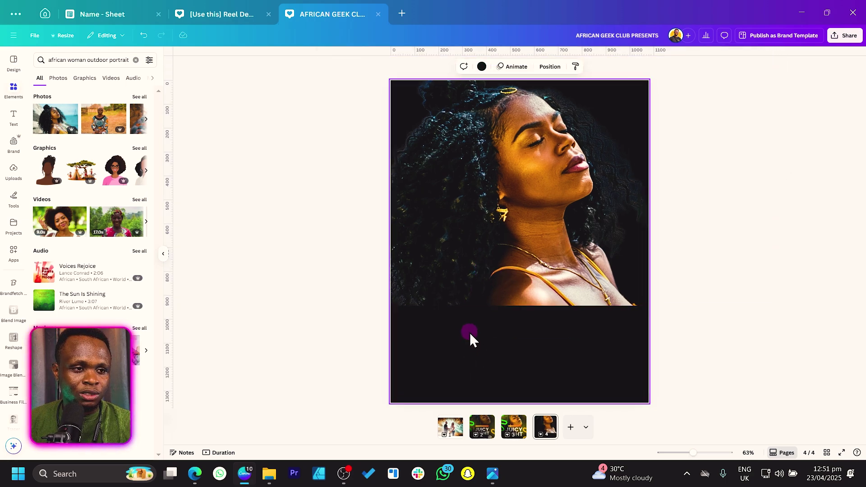
Step: Add a square aligned to the portrait's lower edge and fill it with black #000000
key(r)
drag(515, 267, 489, 284)
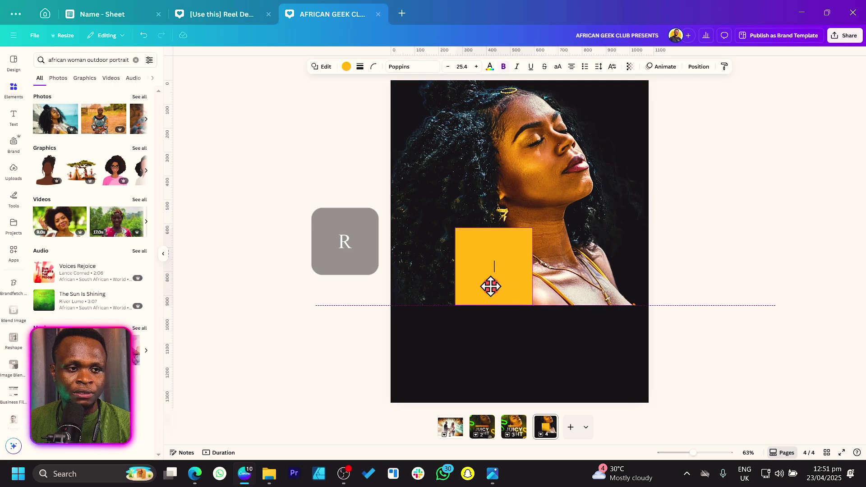
click(346, 67)
click(84, 114)
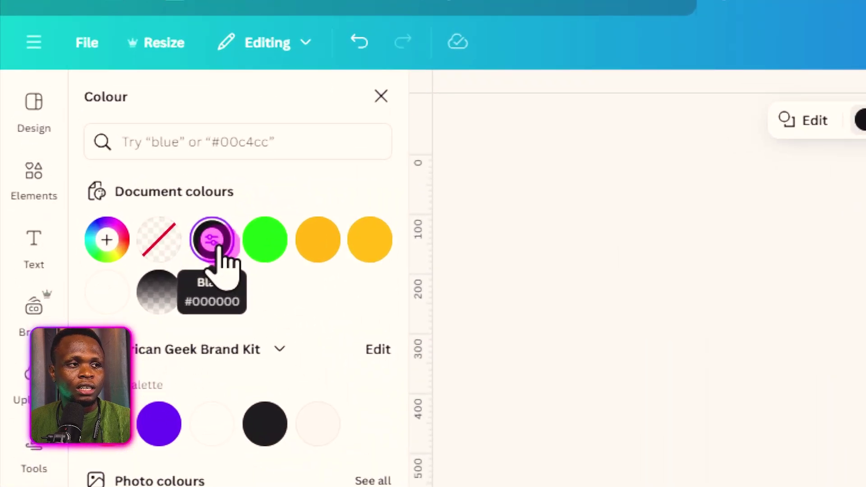
click(210, 244)
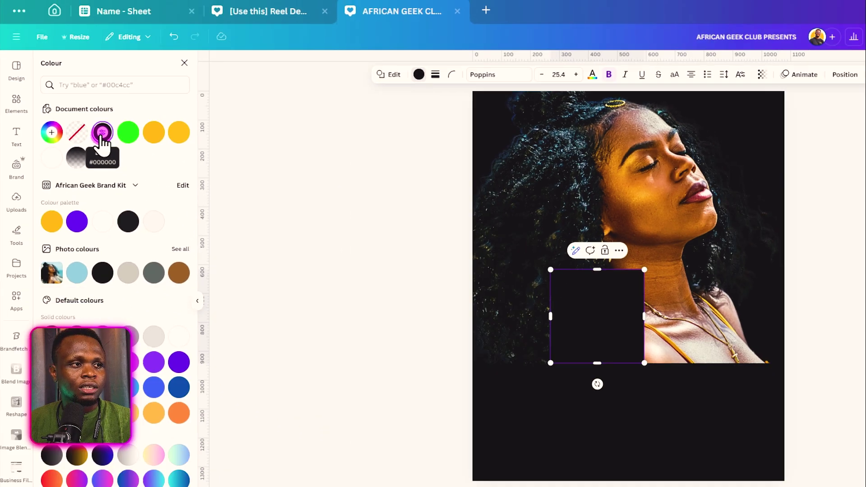
Step: Change the square's solid fill to a gradient with #000000 as both gradient colours
click(211, 244)
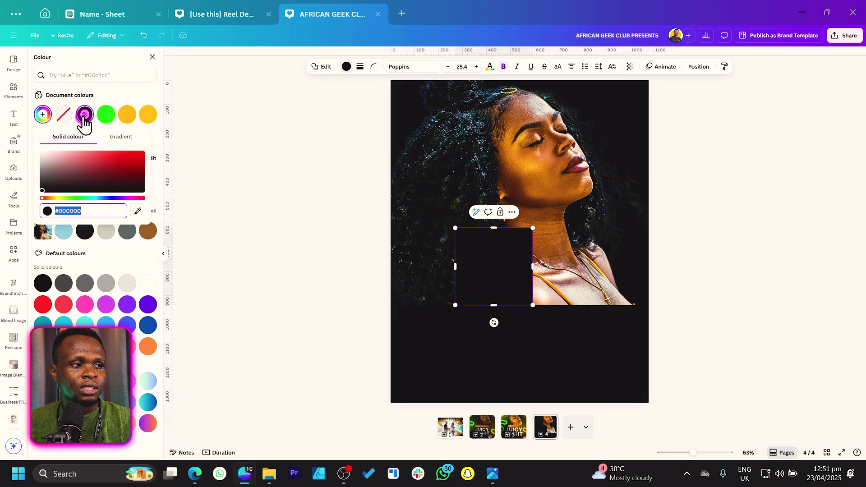
click(128, 138)
click(53, 174)
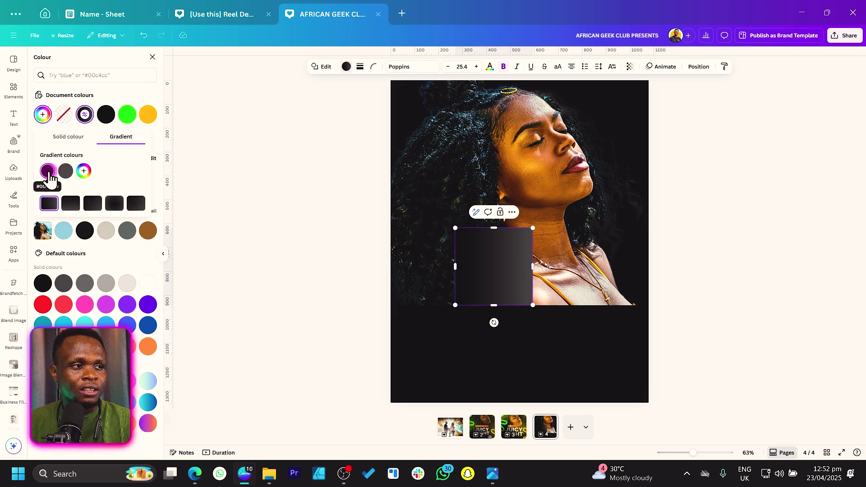
click(66, 171)
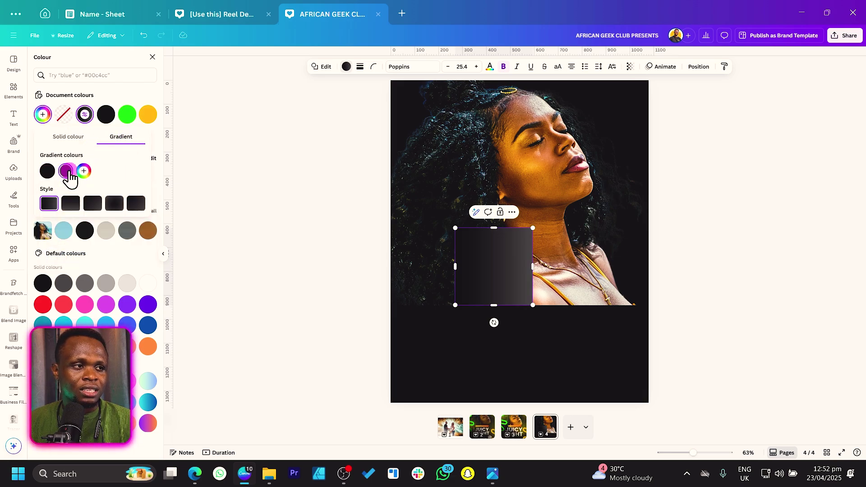
click(95, 228)
drag(93, 208, 55, 247)
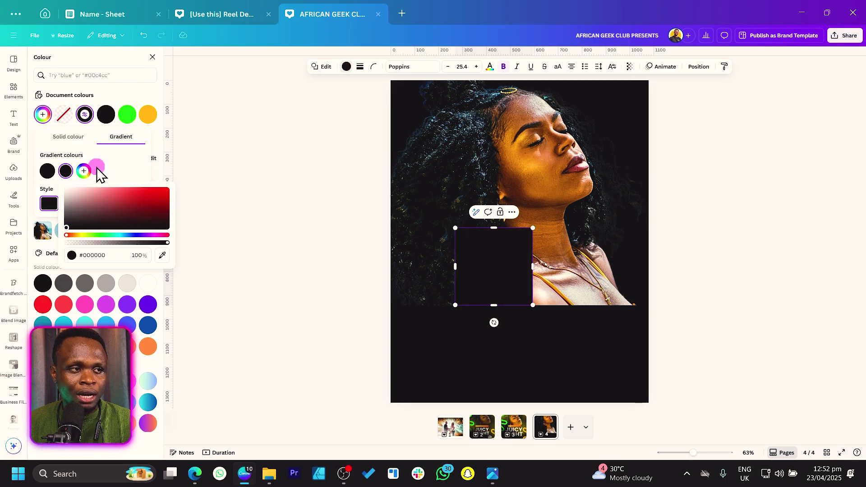
click(127, 172)
Step: Set the opacity of the square's second gradient colour to 0%
click(66, 171)
click(136, 224)
click(166, 244)
drag(167, 244, 66, 245)
click(142, 261)
click(120, 163)
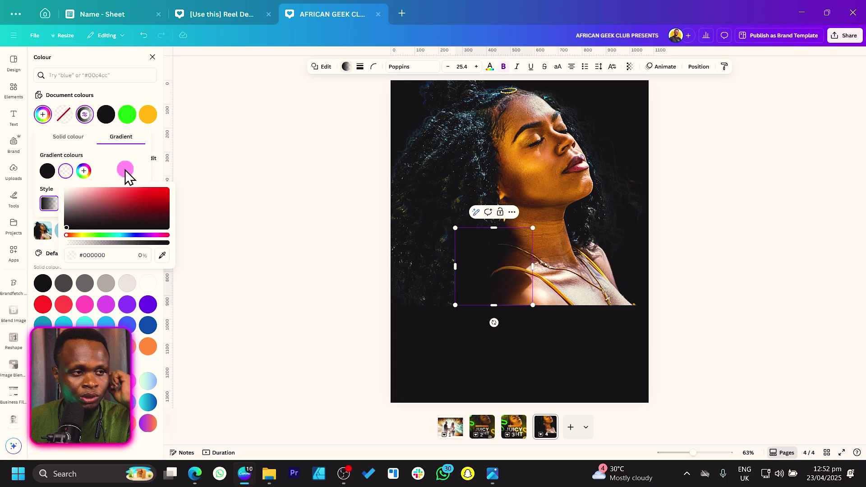
click(125, 175)
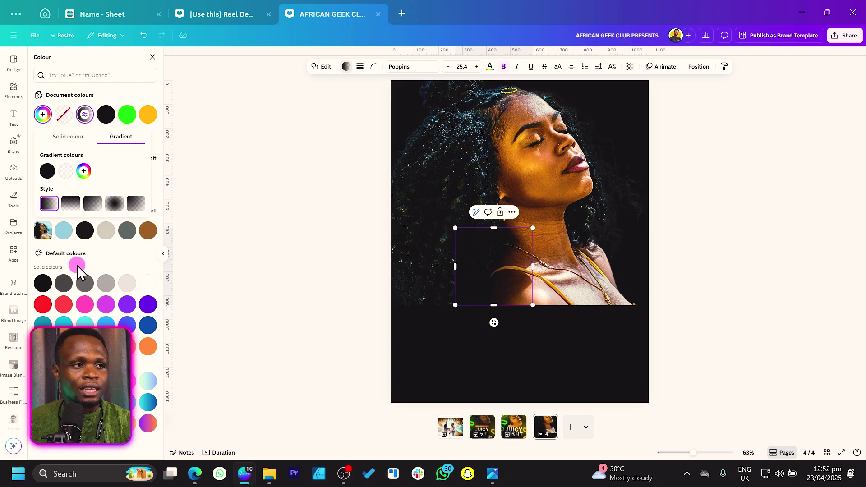
Step: Change the square's gradient style to a vertical fade from top to bottom and move the square over the woman's neck and chest
click(71, 205)
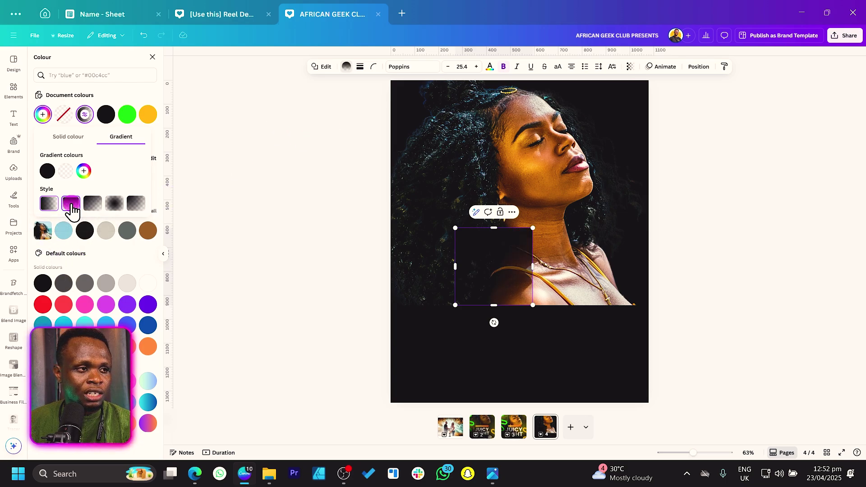
drag(482, 278, 546, 286)
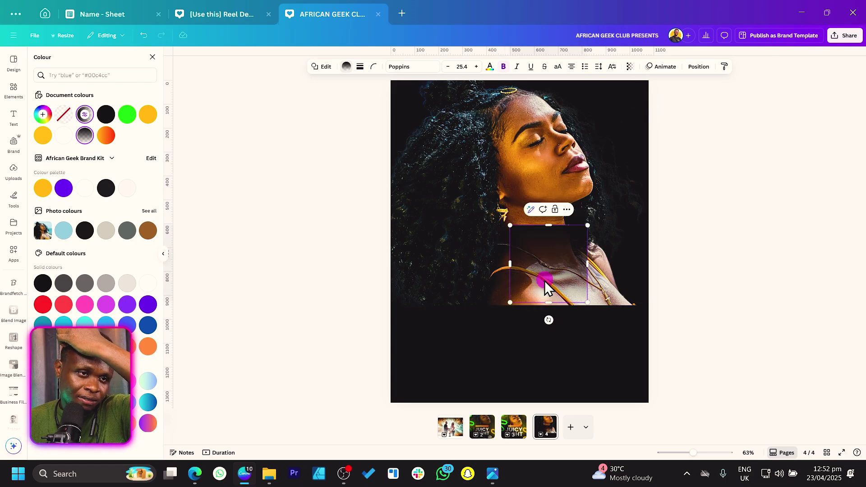
Step: Rotate the gradient square to -180° and move it flush with the canvas's right edge and the portrait's lower edge
click(699, 66)
click(144, 262)
text(180)
key(Return)
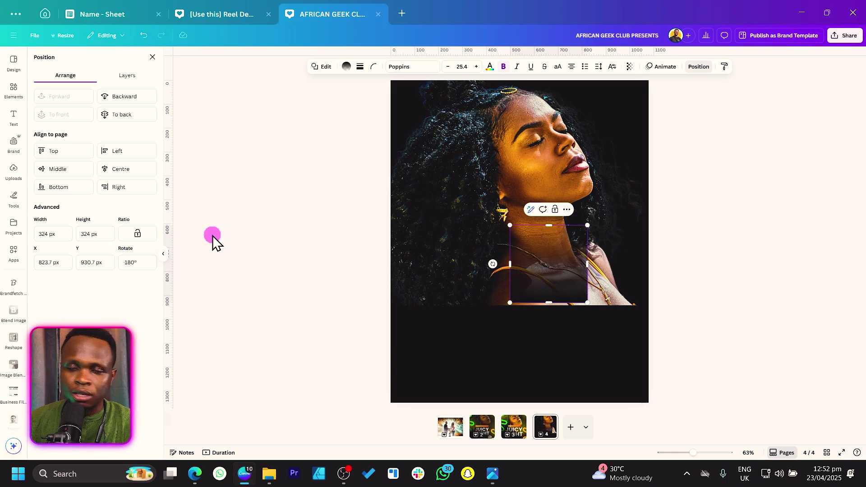
drag(548, 292, 612, 291)
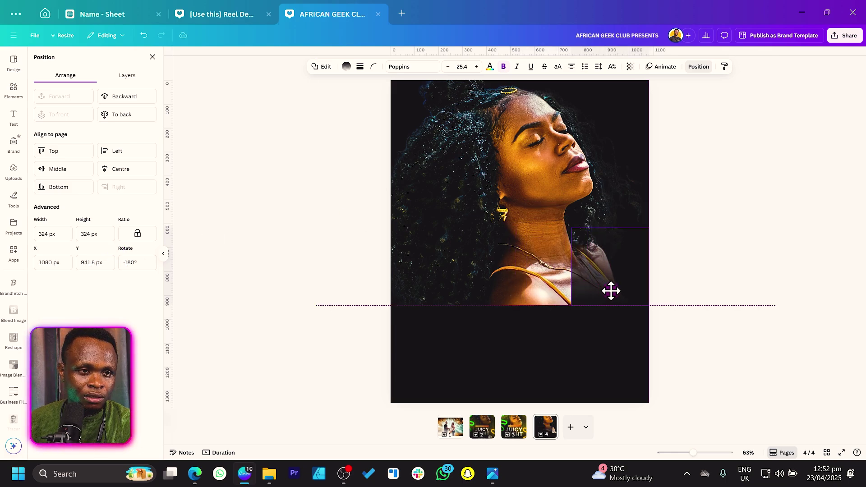
Step: Reduce the gradient shape's height to about 303 px and stretch it across the full 1080 px canvas width
click(613, 237)
drag(614, 230, 613, 235)
drag(572, 267, 388, 274)
click(437, 343)
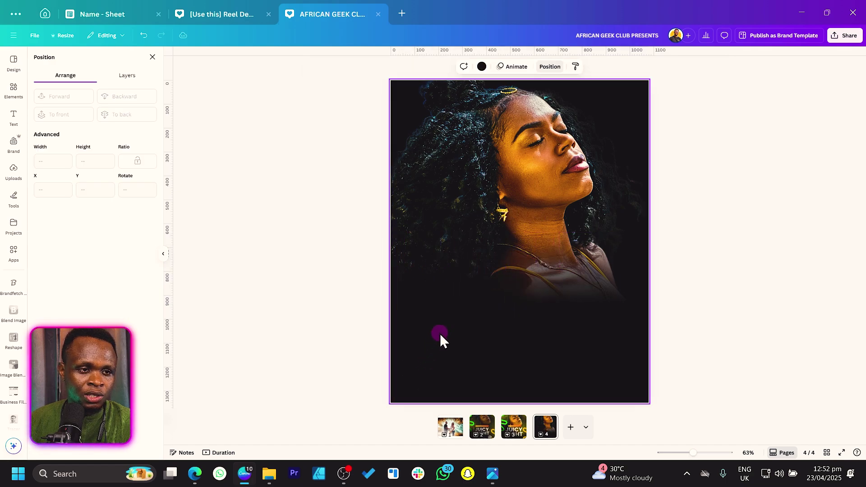
click(491, 286)
click(523, 360)
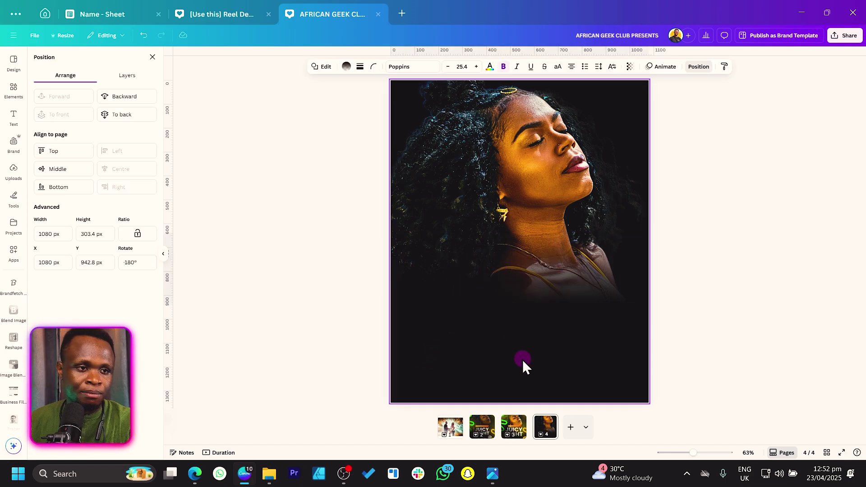
Step: Extend the gradient shape upward over the woman's neck to a height of about 539 px
click(555, 233)
drag(555, 233, 554, 176)
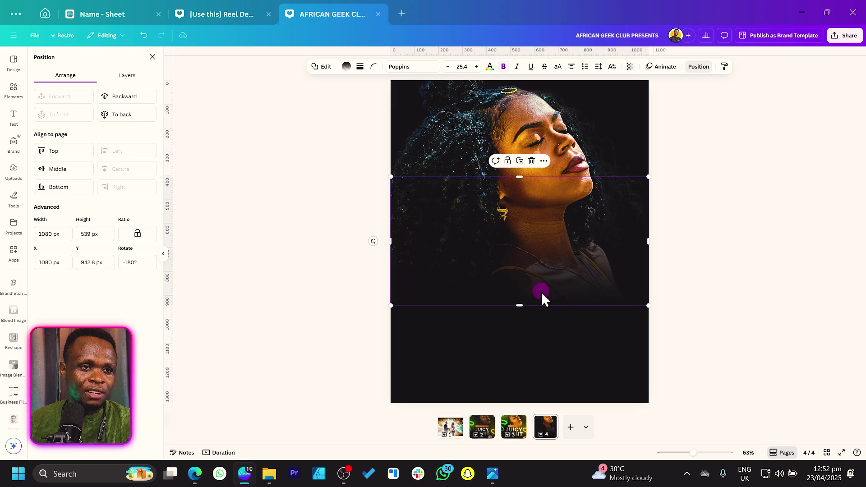
click(579, 382)
click(442, 301)
click(348, 250)
Step: Add the yellow Light Gradient Circle from the recently used elements and show its details
click(10, 92)
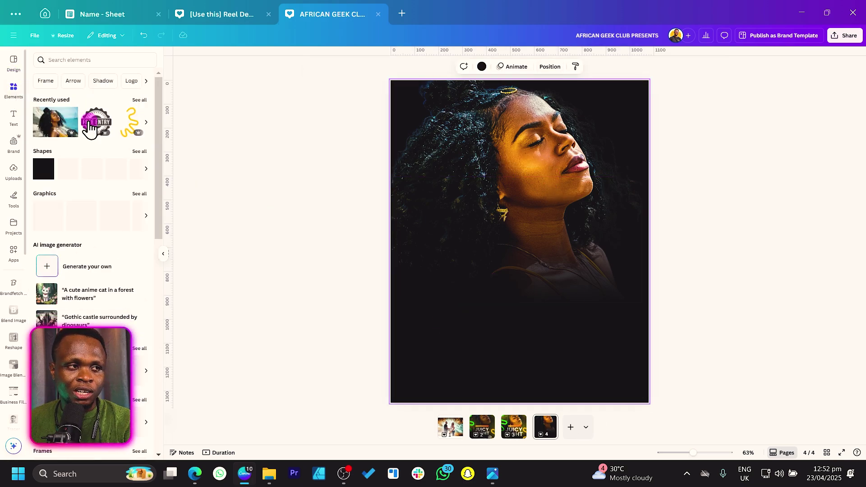
click(139, 100)
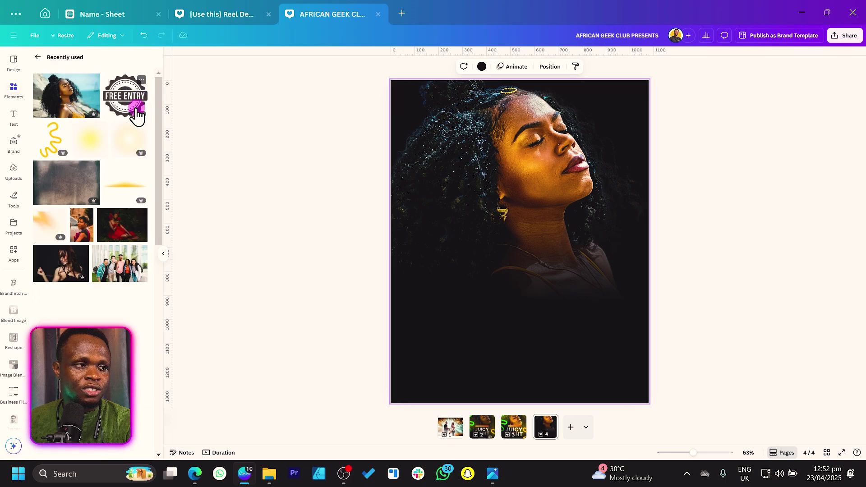
click(88, 145)
click(102, 128)
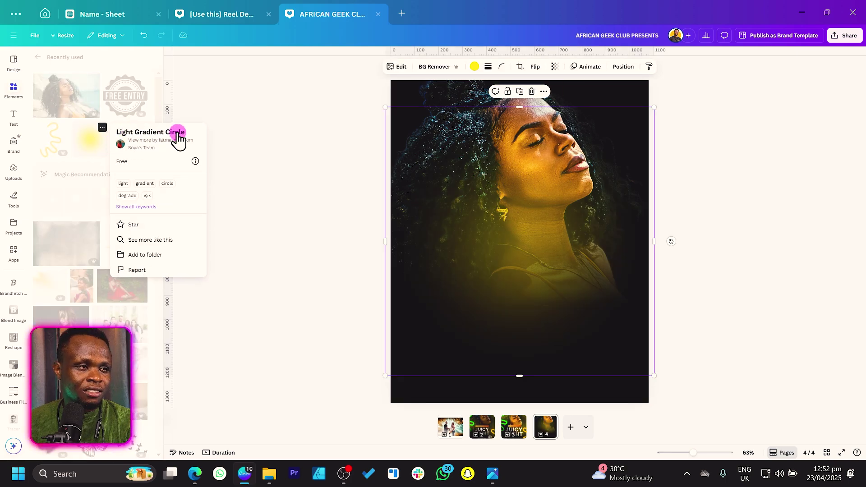
Step: Search the elements for "light gradient circle" and show all matching graphics
click(12, 89)
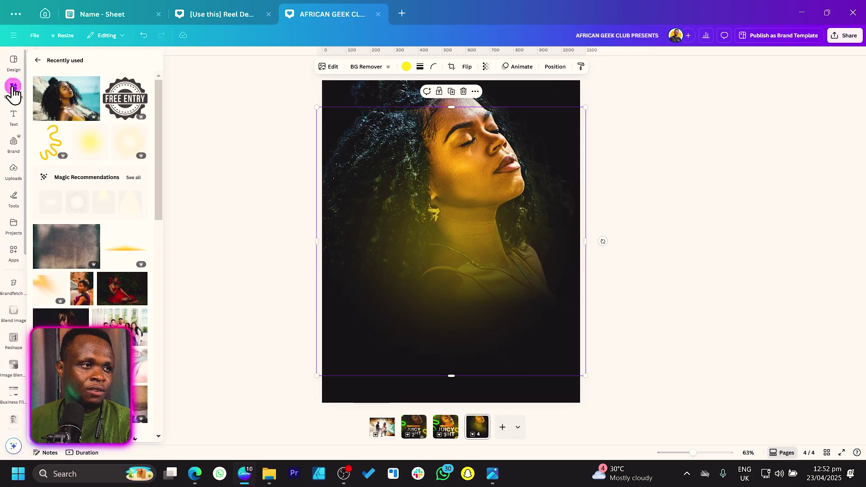
click(38, 57)
click(76, 60)
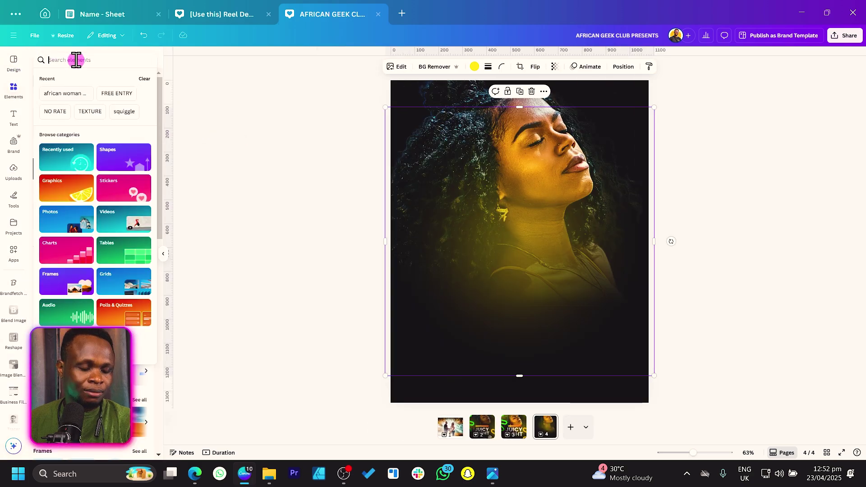
text(light gr)
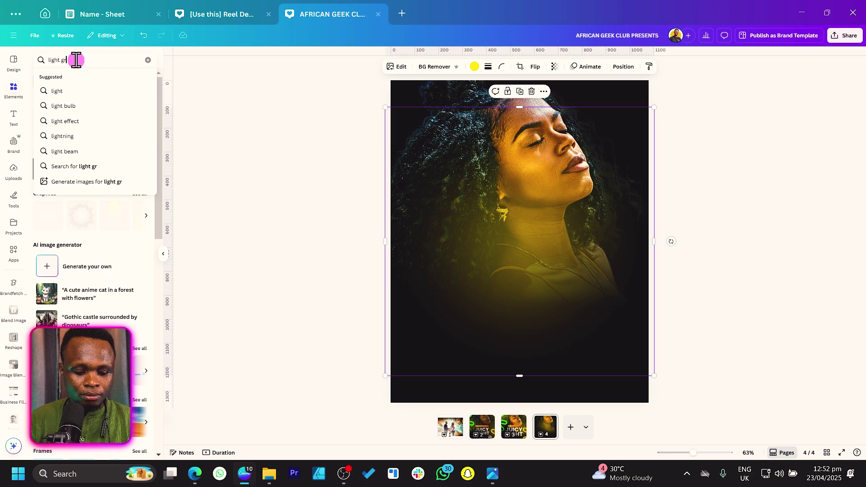
text(adient)
text(ircle)
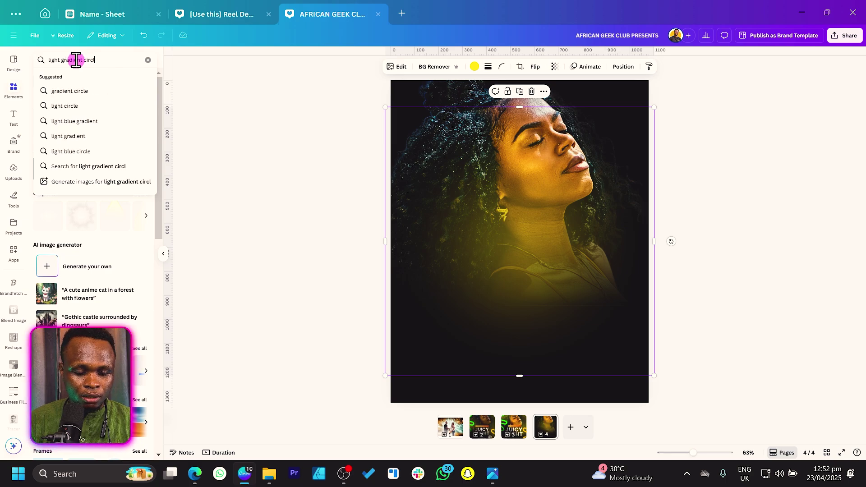
key(Return)
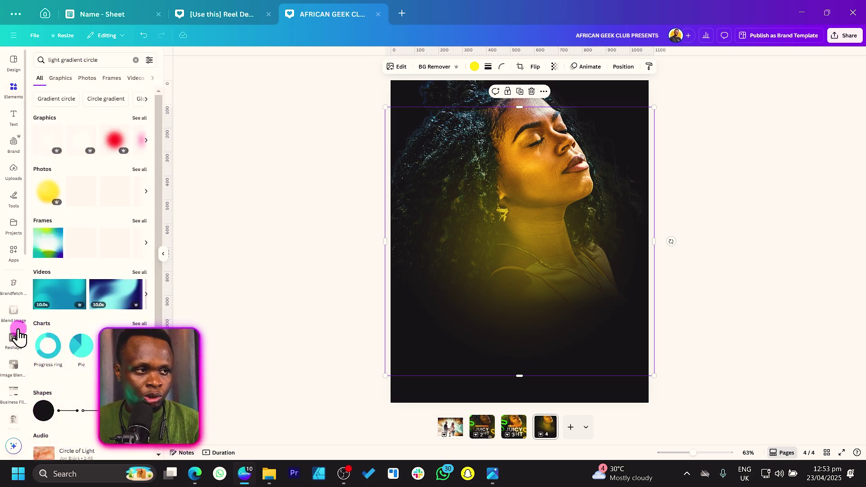
click(139, 118)
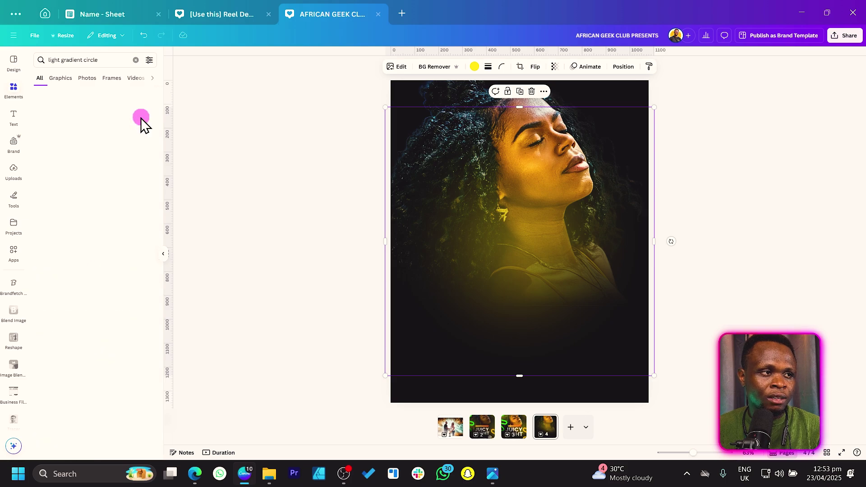
Step: Place yellow glow circles at the canvas's right edge, over the hair at the upper left, and at the upper-right corner
drag(63, 218, 656, 219)
drag(457, 251, 372, 145)
drag(614, 268, 580, 145)
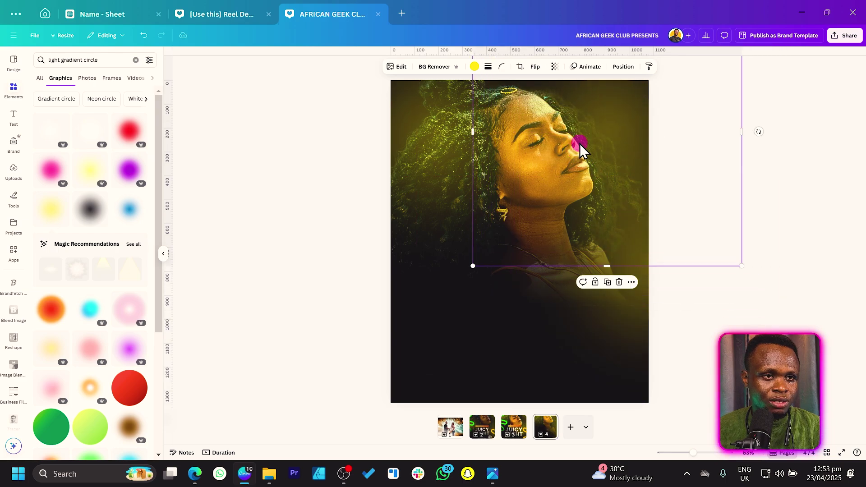
Step: Move the upper-right glow's layer behind the woman's portrait, directly above the background
right_click(614, 116)
mouse_move(665, 210)
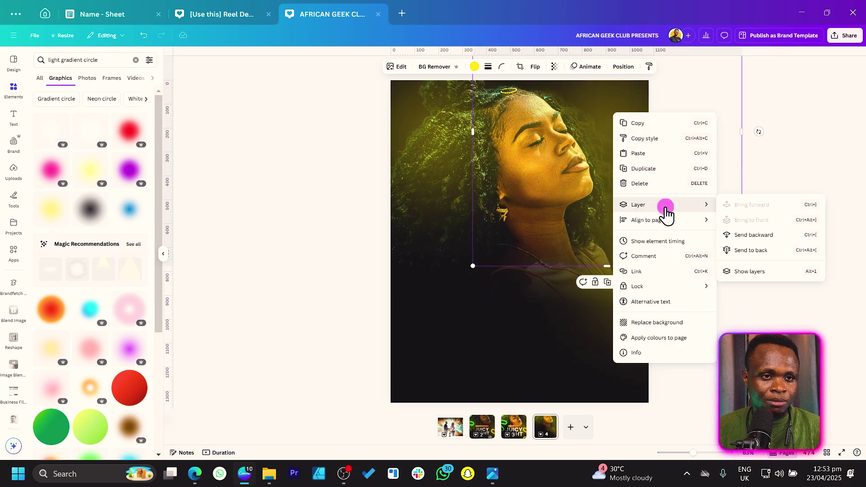
click(752, 271)
drag(131, 123, 131, 228)
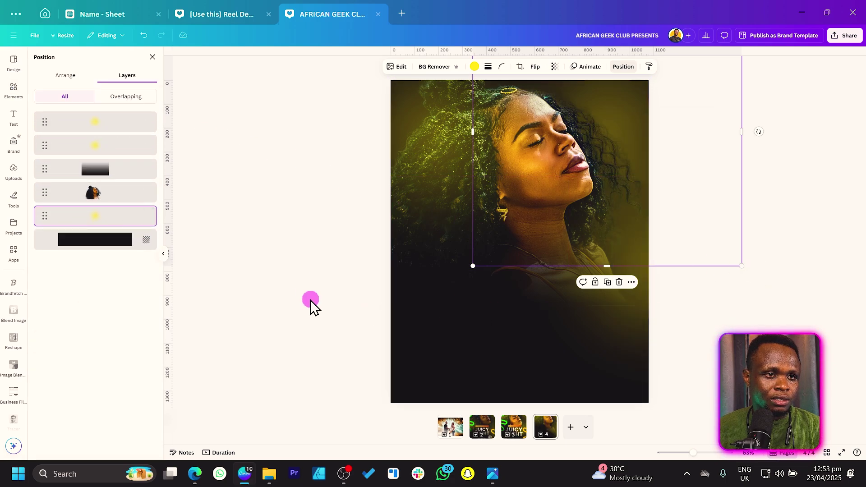
click(275, 309)
Step: Move the lower yellow glow down along the canvas's right edge, beside the empty area beneath the portrait
drag(411, 158, 622, 338)
click(473, 276)
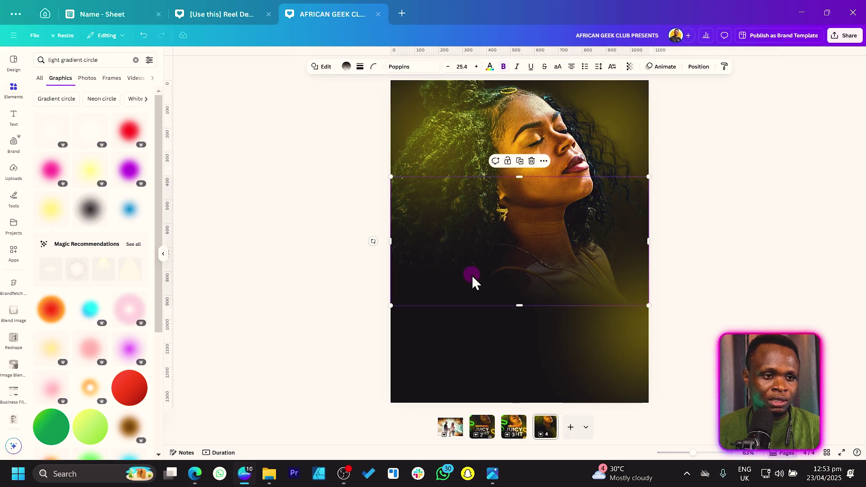
key(Escape)
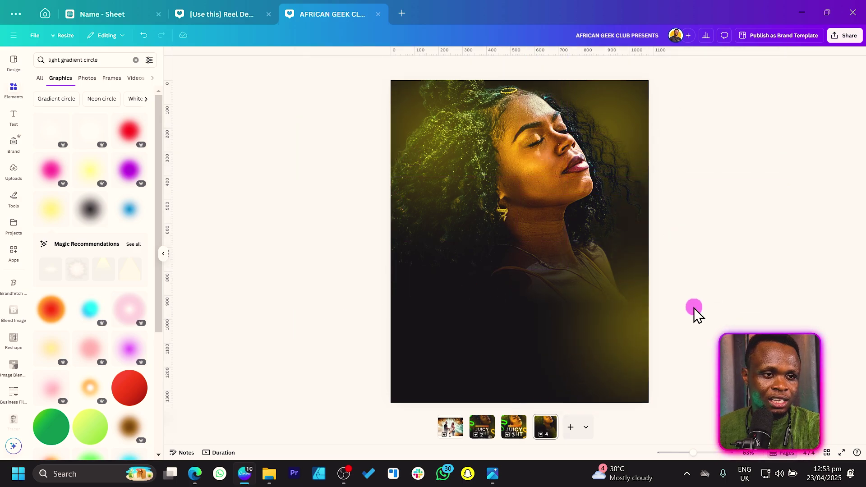
drag(617, 308, 622, 311)
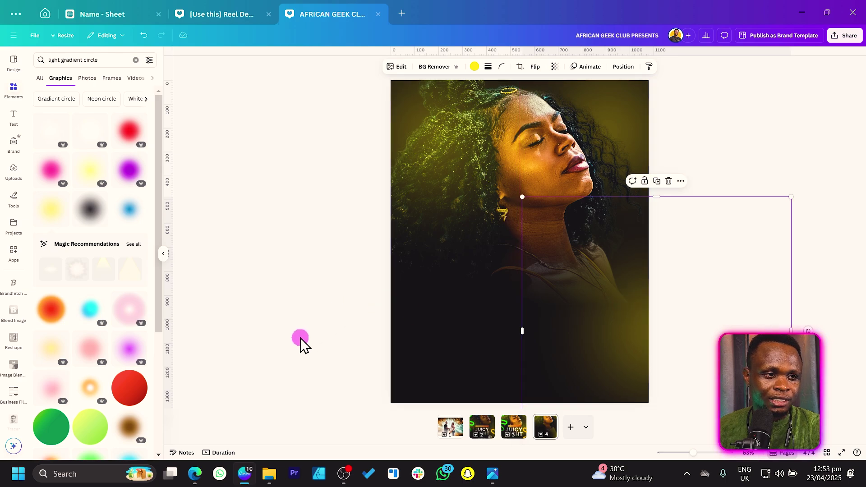
click(300, 338)
Step: Add a rectangle about 574 × 59 px just below the woman's chest and centre it horizontally on the page
key(r)
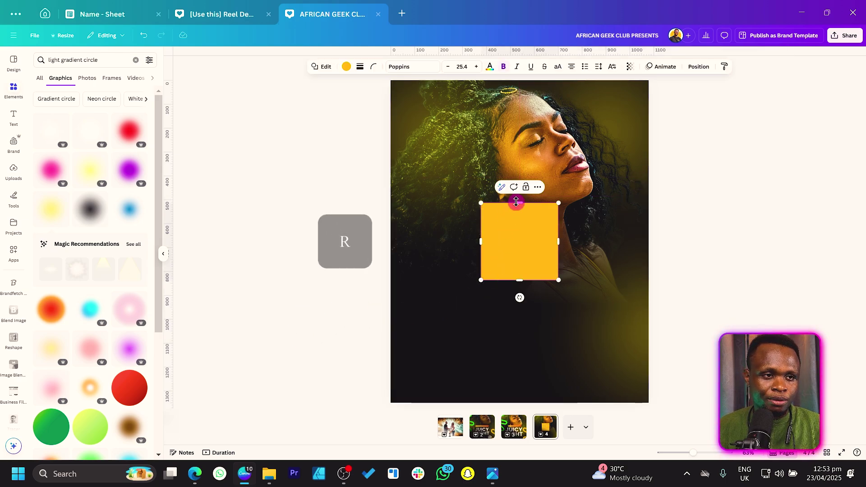
drag(517, 202, 620, 268)
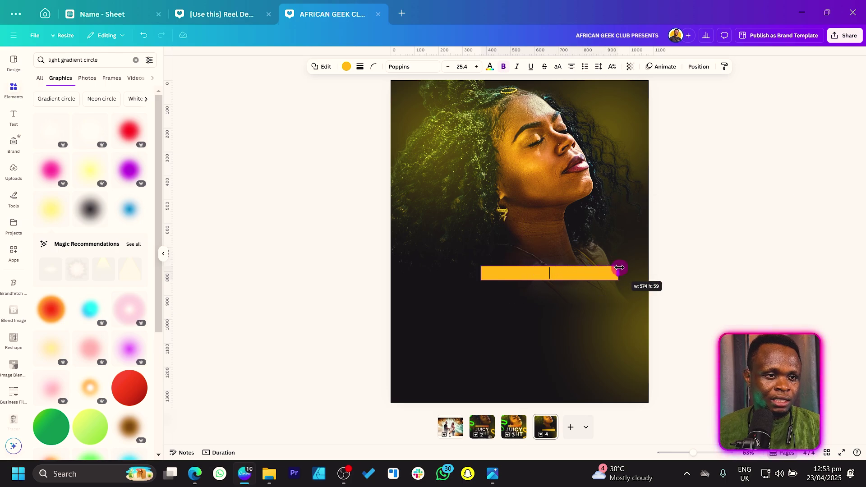
drag(560, 296, 534, 308)
click(697, 67)
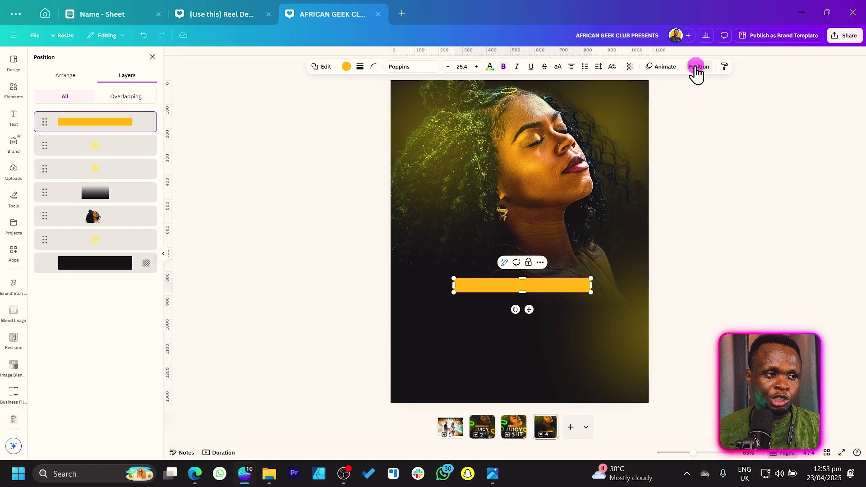
click(65, 76)
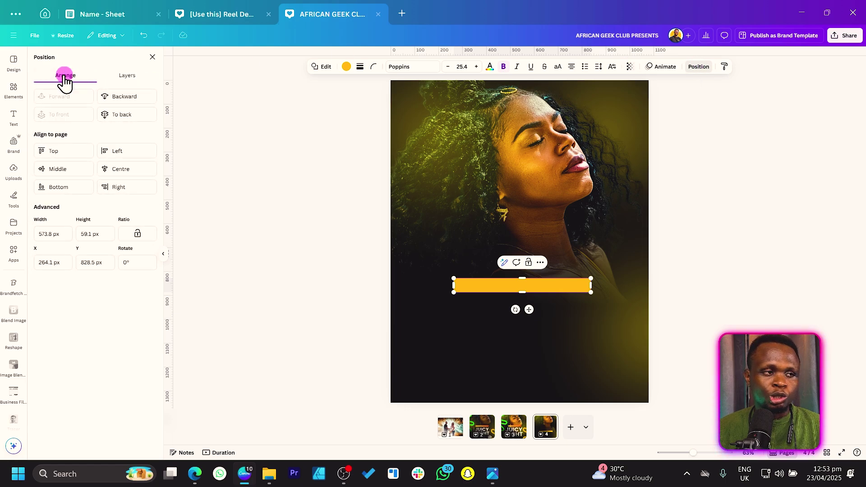
click(131, 169)
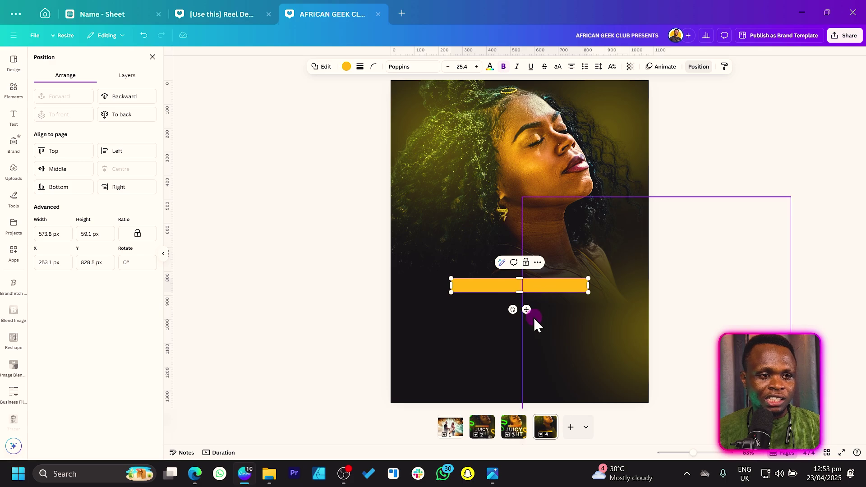
Step: Change the bar's solid fill to a gradient and set the second gradient colour to orange #FF6300
click(347, 67)
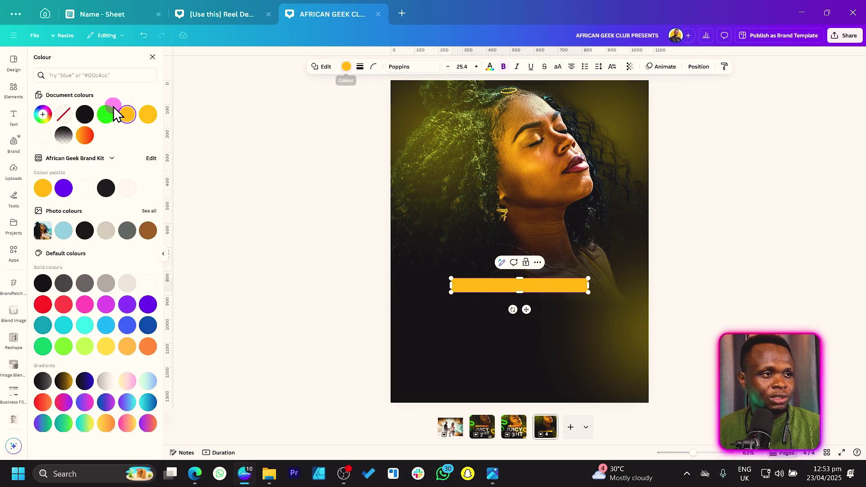
click(44, 115)
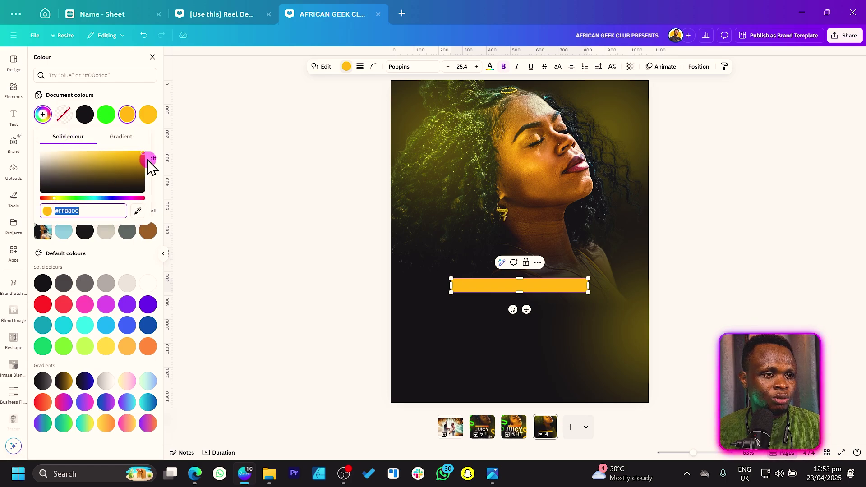
click(120, 137)
click(67, 172)
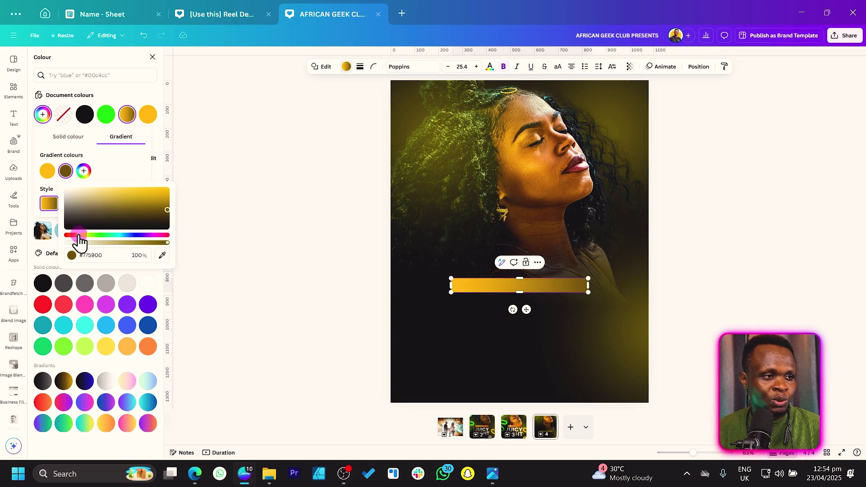
drag(79, 237, 72, 236)
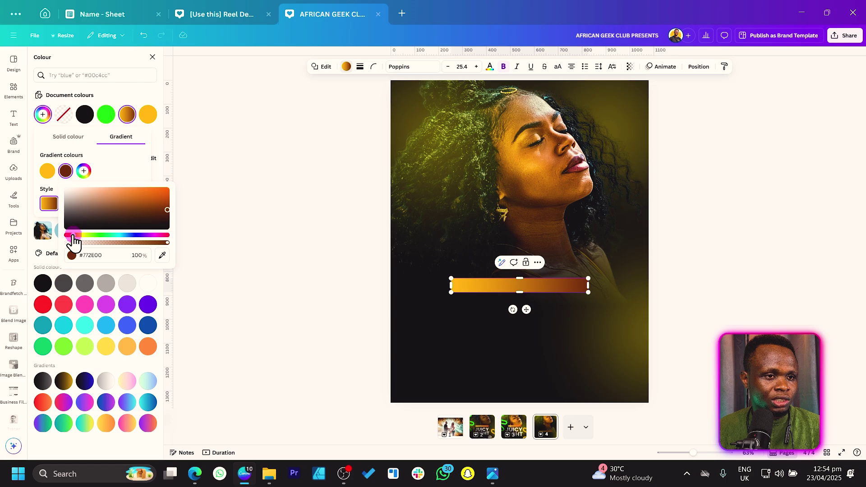
drag(168, 212, 178, 185)
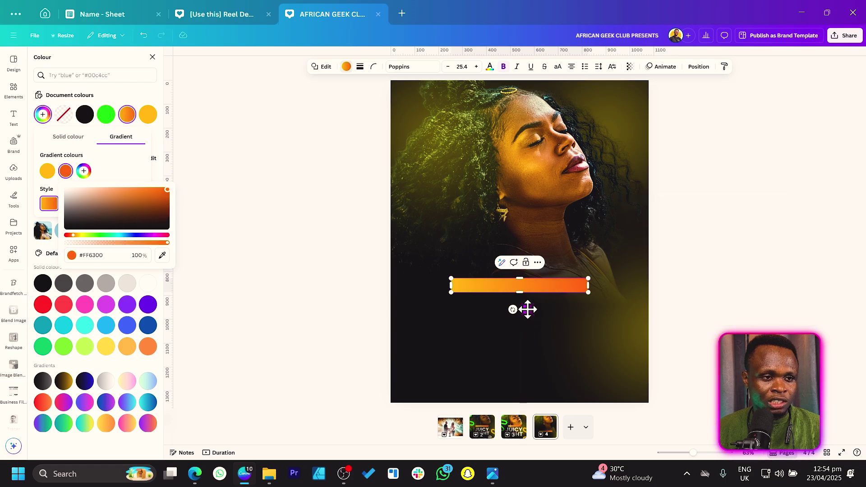
drag(526, 309, 531, 309)
click(291, 301)
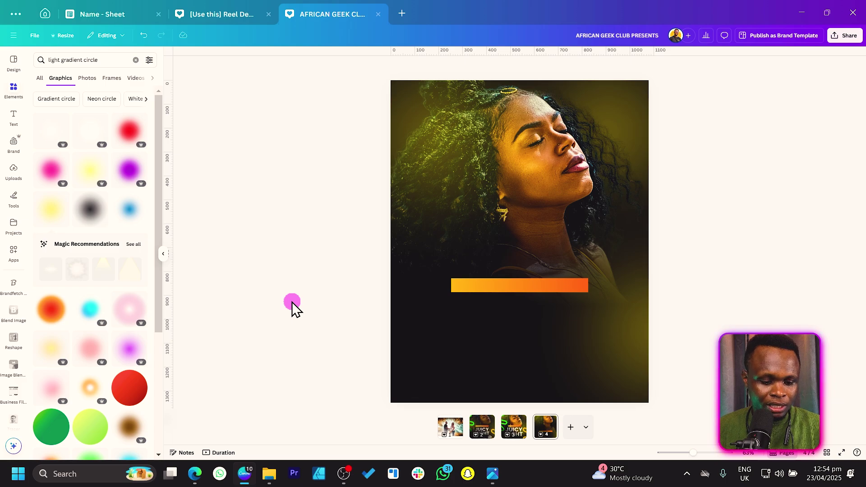
Step: Add a text box over the orange gradient bar reading "african geek presents" and select its text
key(t)
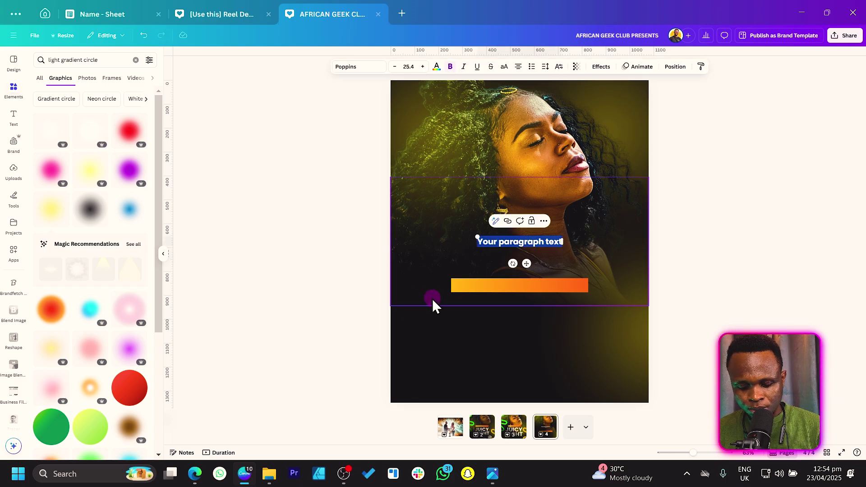
drag(515, 243, 514, 286)
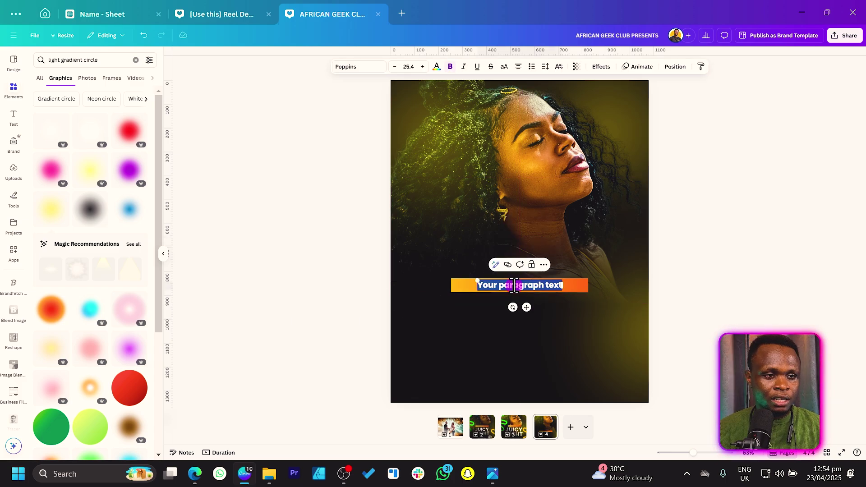
text(african)
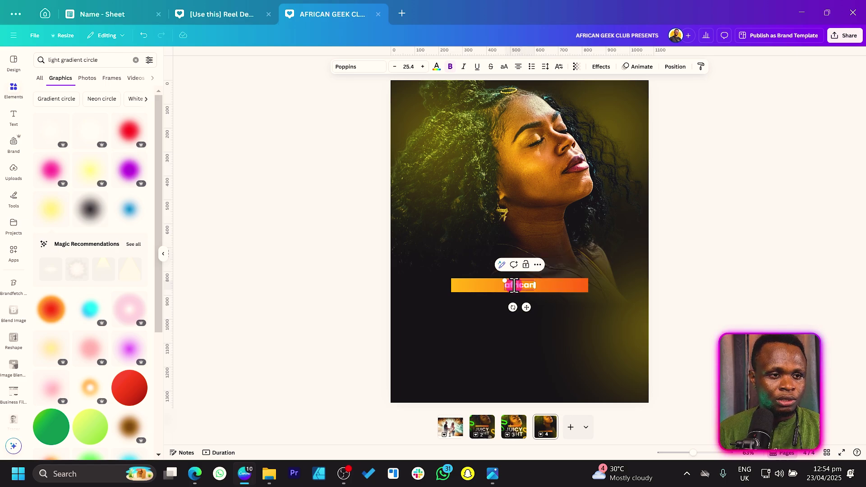
text( geek presents)
key(ctrl+a)
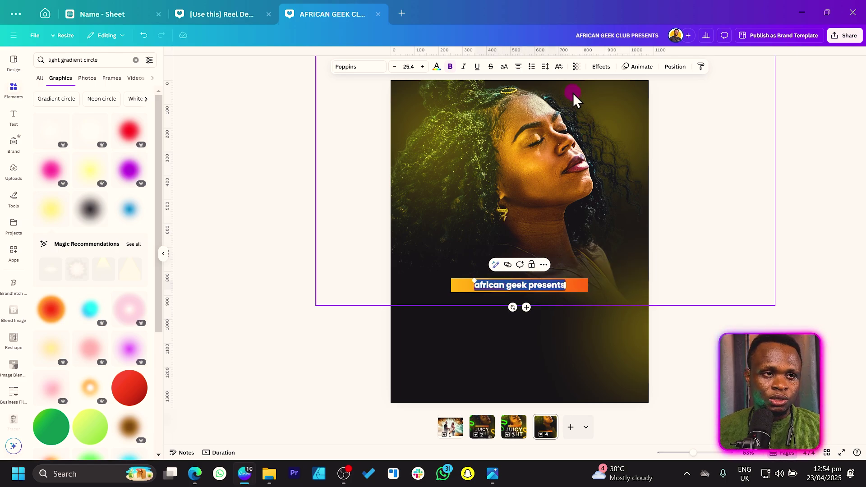
Step: Switch the presenter text to uppercase and narrow the orange gradient bar to fit closely around it
click(505, 66)
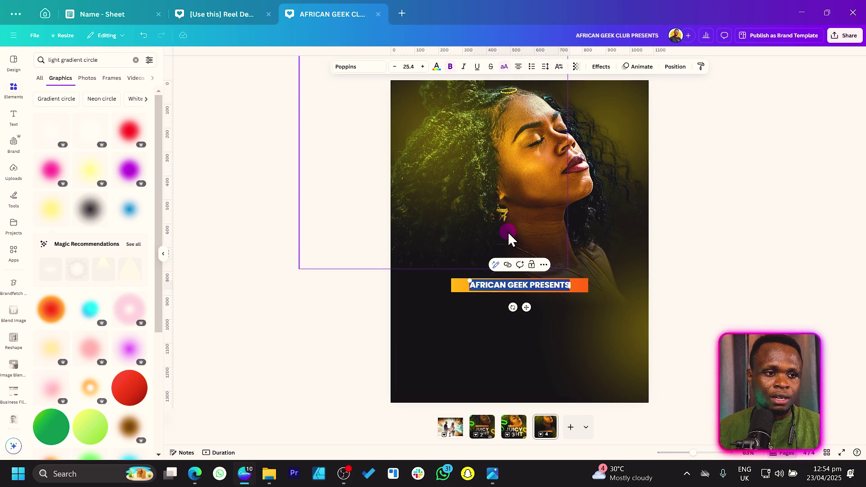
click(459, 288)
drag(455, 285, 466, 285)
click(332, 308)
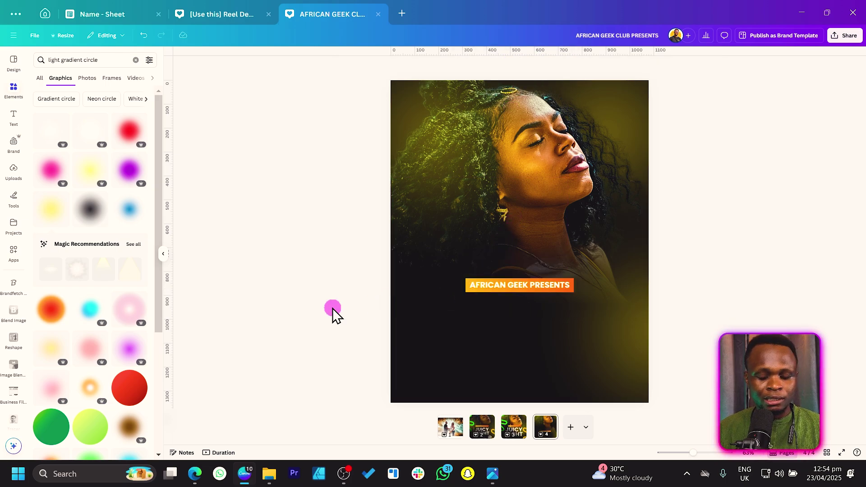
Step: Duplicate the presenter text below the bar, change the copy to "JUICY" and enlarge it to font size 177
click(480, 285)
key(ctrl+d)
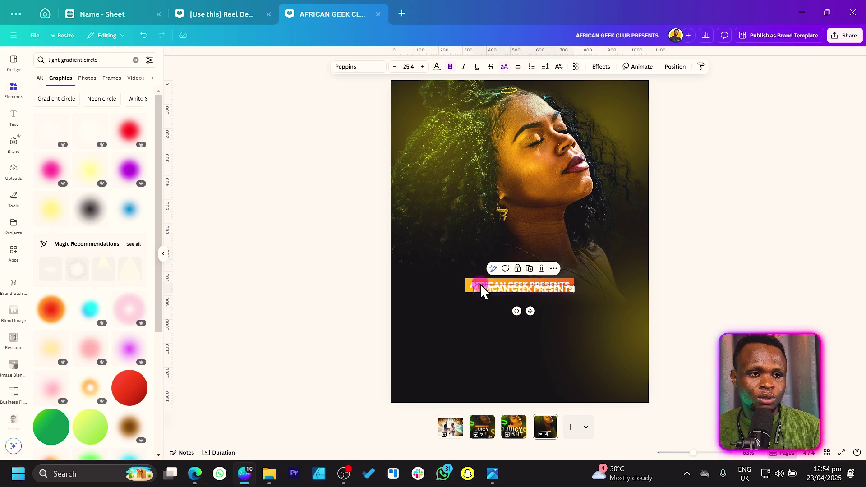
drag(489, 286, 486, 345)
double_click(486, 345)
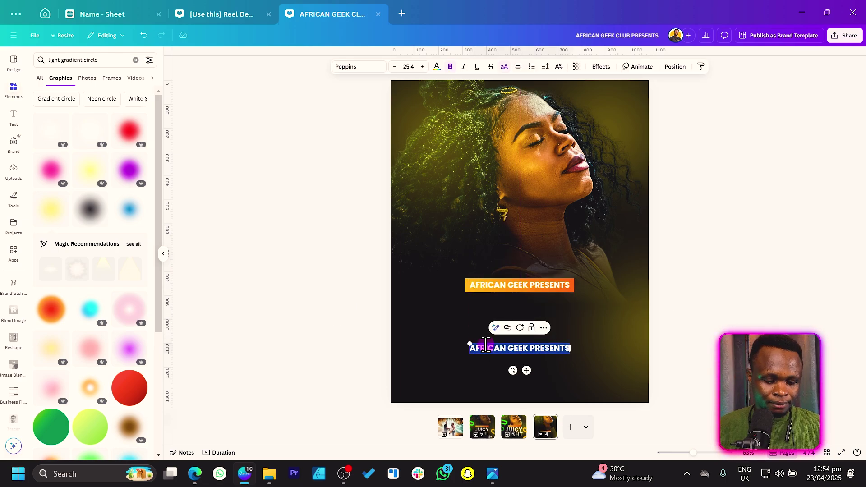
text(JUICY)
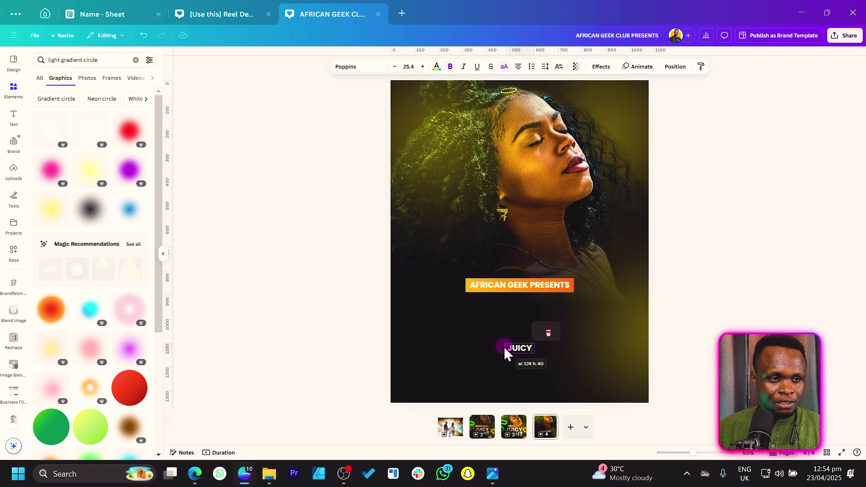
drag(508, 345, 470, 298)
click(366, 315)
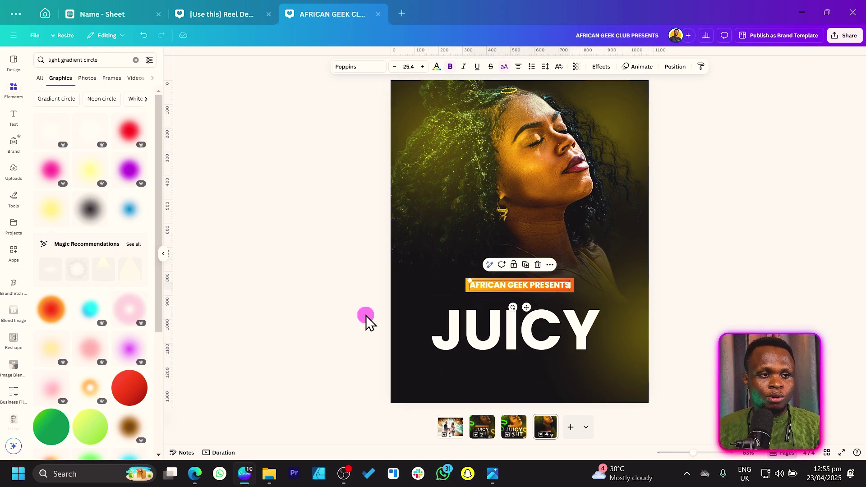
Step: Group the "AFRICAN GEEK PRESENTS" text with the orange gradient bar behind it, selecting both in the layer list
click(520, 291)
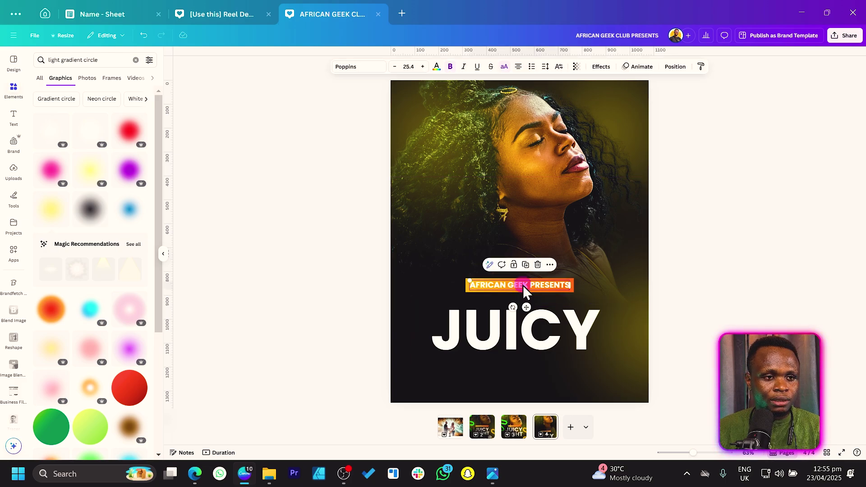
right_click(488, 290)
click(559, 331)
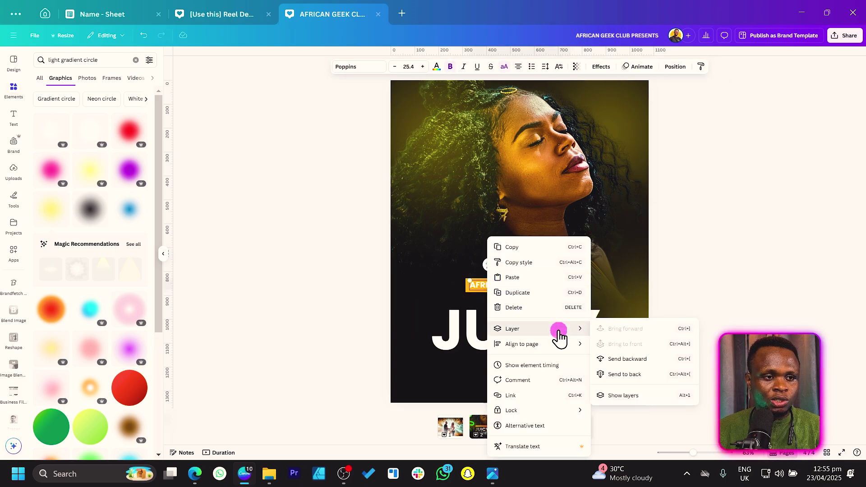
click(518, 288)
right_click(515, 285)
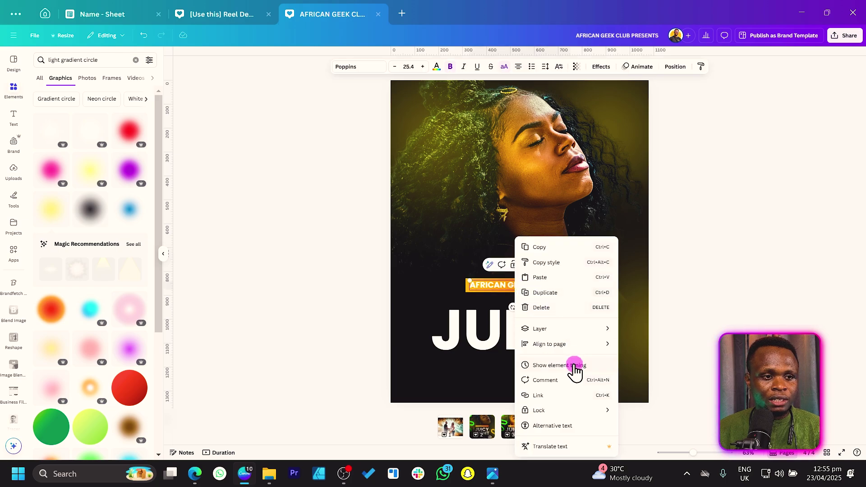
mouse_move(585, 334)
click(643, 396)
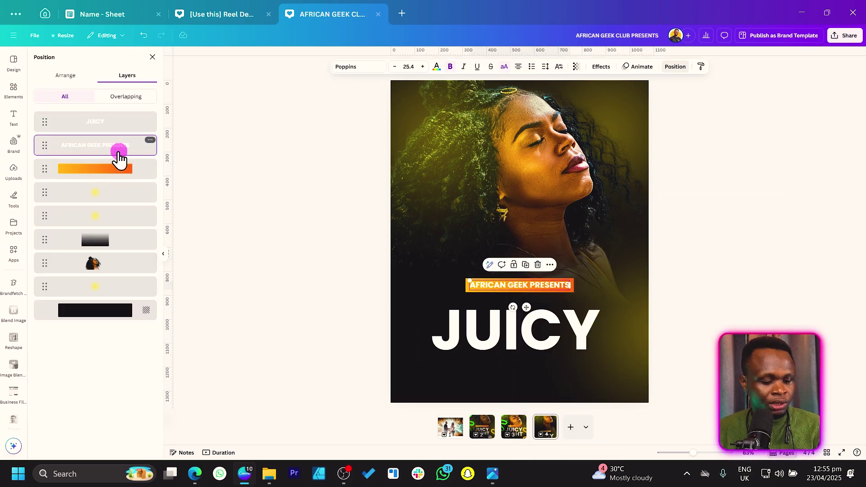
shift+click(131, 170)
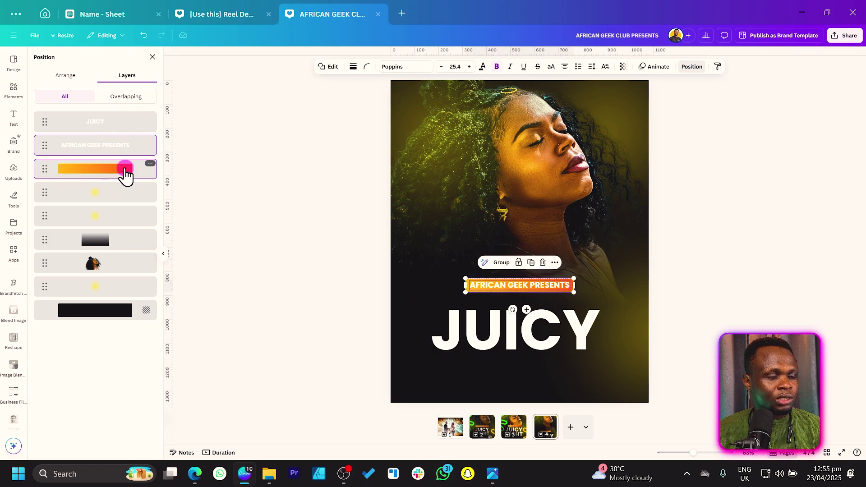
right_click(125, 172)
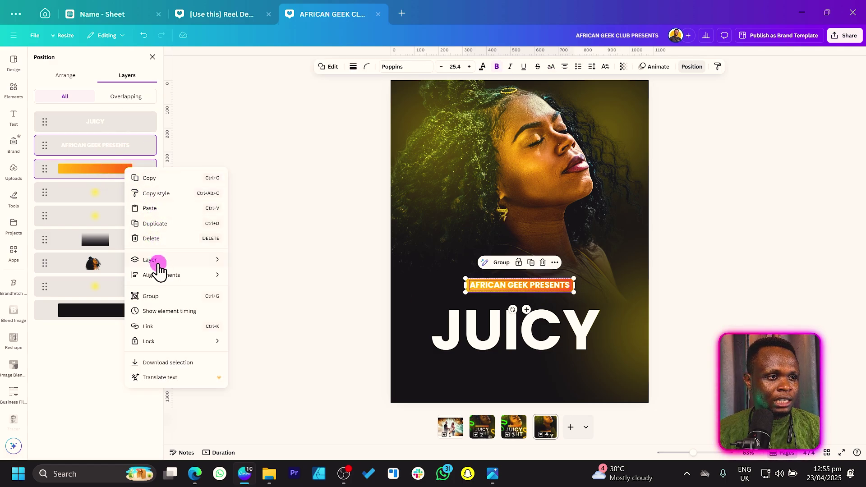
click(165, 296)
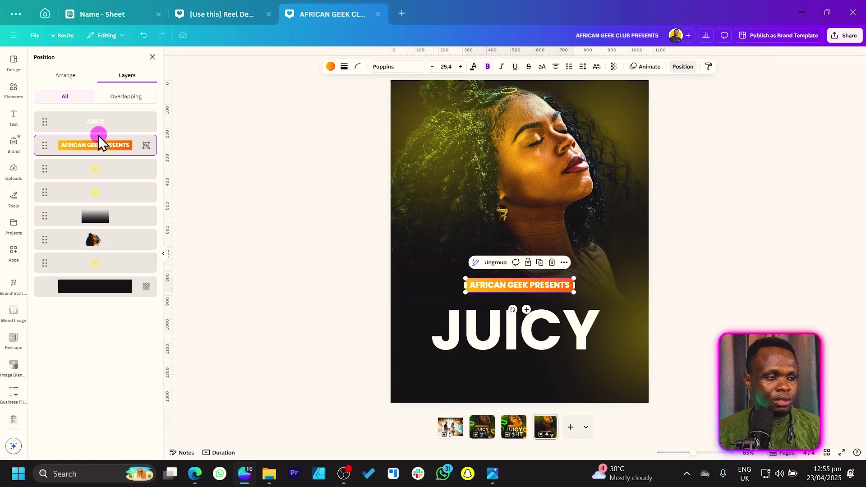
Step: Raise the presenter group, move "JUICY" up close beneath it and reduce the title to font size 157
drag(517, 287, 518, 264)
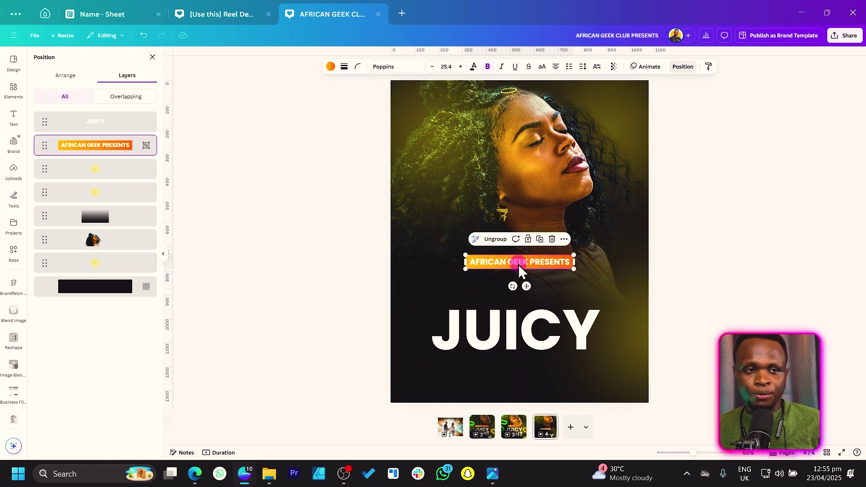
drag(536, 354, 539, 321)
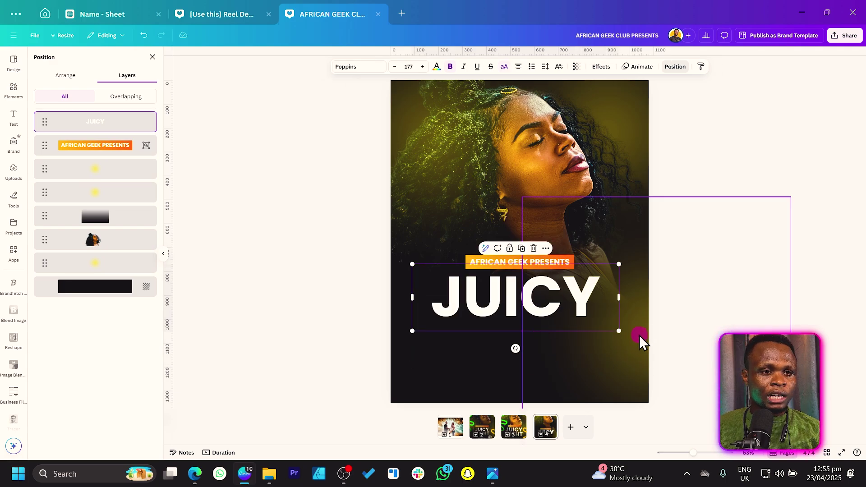
drag(619, 331, 565, 348)
Step: Duplicate the "JUICY" title and change the copy directly beneath it to "NIGHT"
key(ctrl+d)
double_click(566, 348)
text(NIGHT)
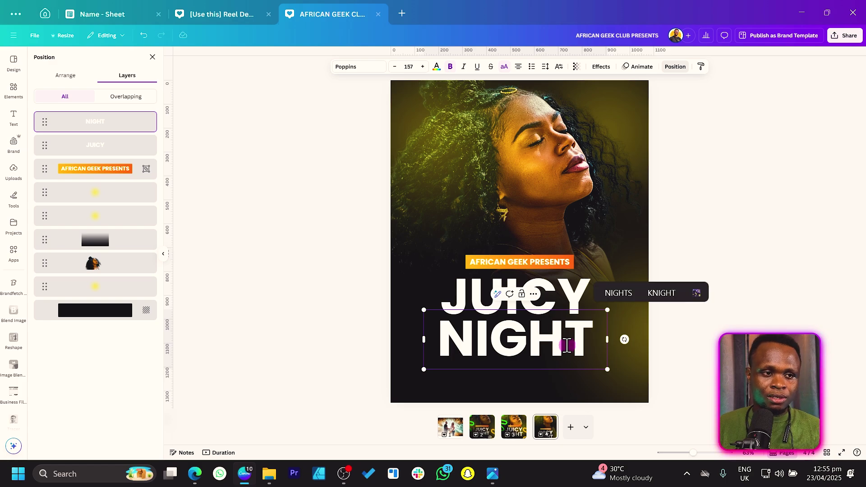
Step: Move the presenter bar slightly up and shift "JUICY" and "NIGHT" together upward to follow it
click(499, 263)
click(470, 258)
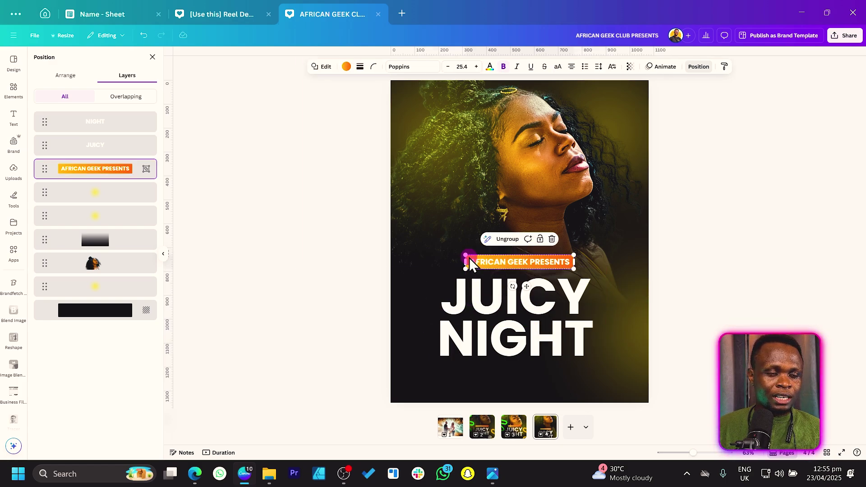
drag(469, 258, 472, 249)
click(478, 288)
shift+click(473, 340)
drag(473, 341, 474, 329)
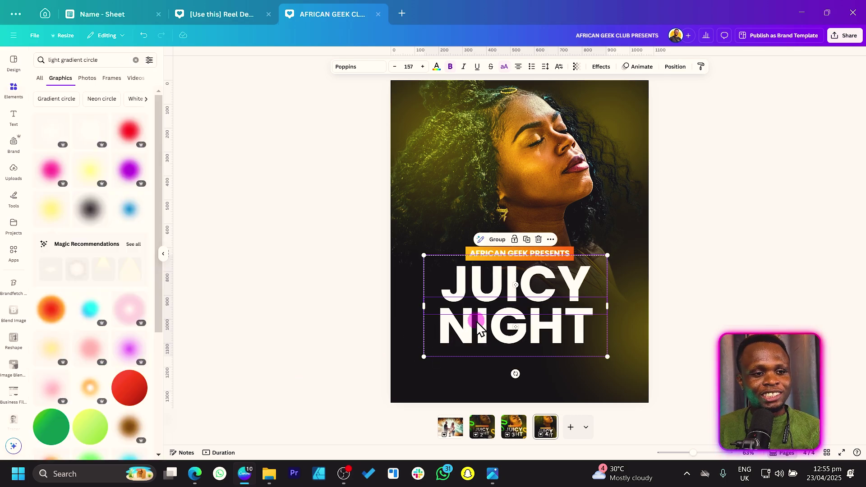
Step: Duplicate "NIGHT" below itself, turn off uppercase on the copy and change its text to "out"
click(389, 364)
click(479, 334)
key(ctrl+d)
drag(480, 334, 482, 363)
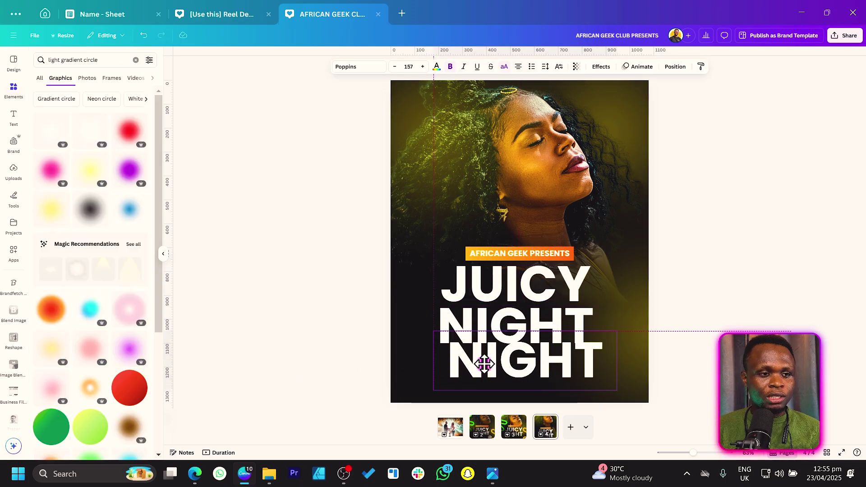
click(505, 67)
double_click(517, 363)
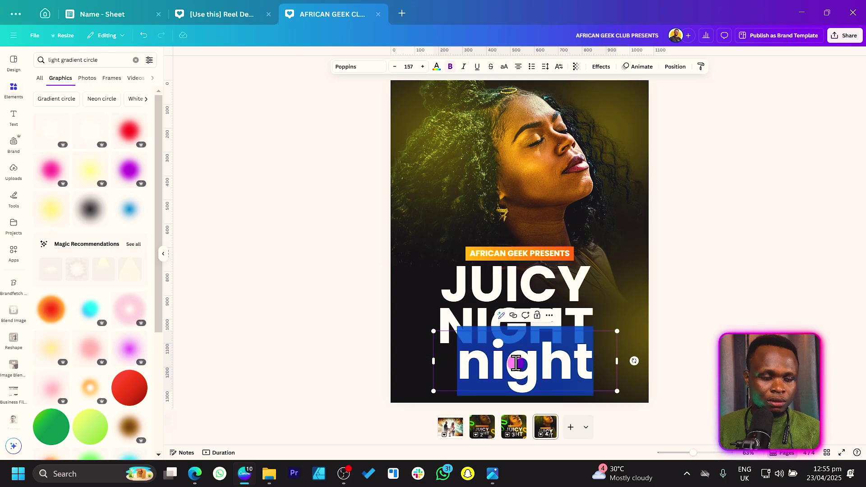
text(out)
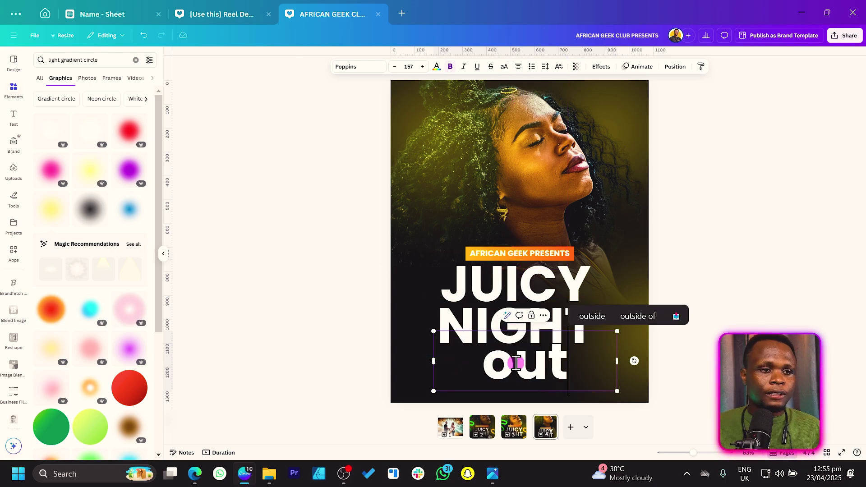
Step: Set the font of the word "out" to the Rolling Pen Basic script
key(ctrl+a)
click(356, 67)
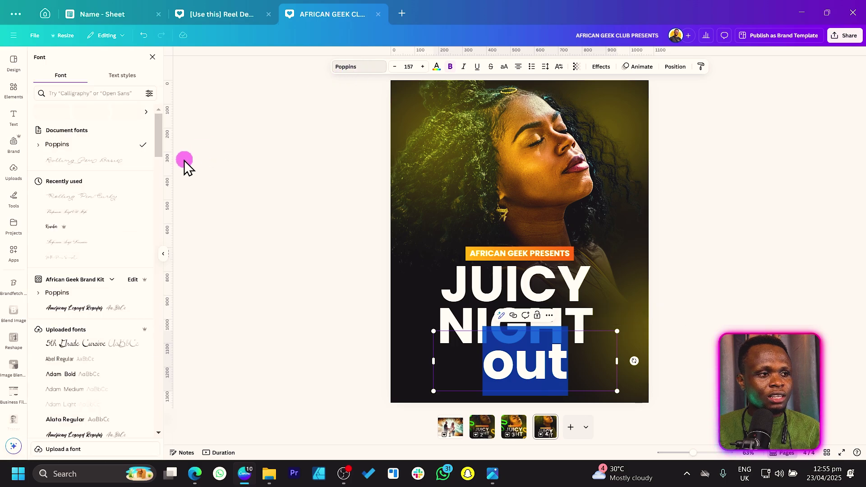
click(84, 162)
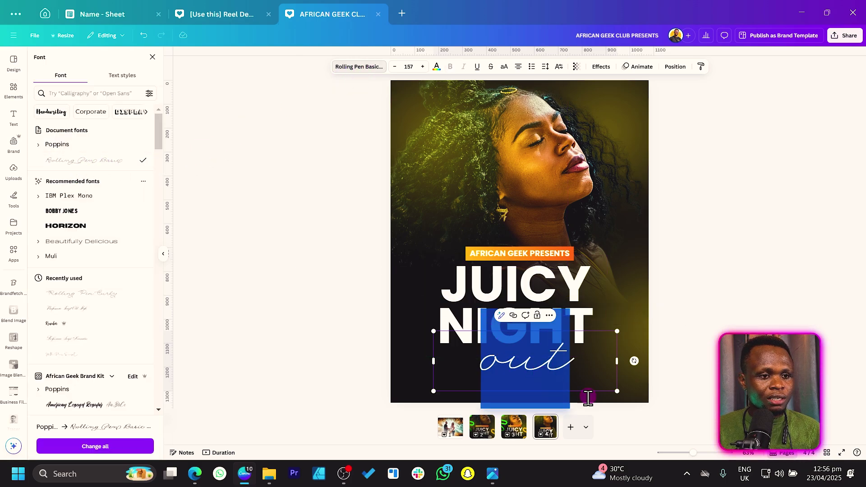
Step: Colour the word "out" bright green #0FFF02 and move it up to overlap the lower edge of "NIGHT"
click(438, 67)
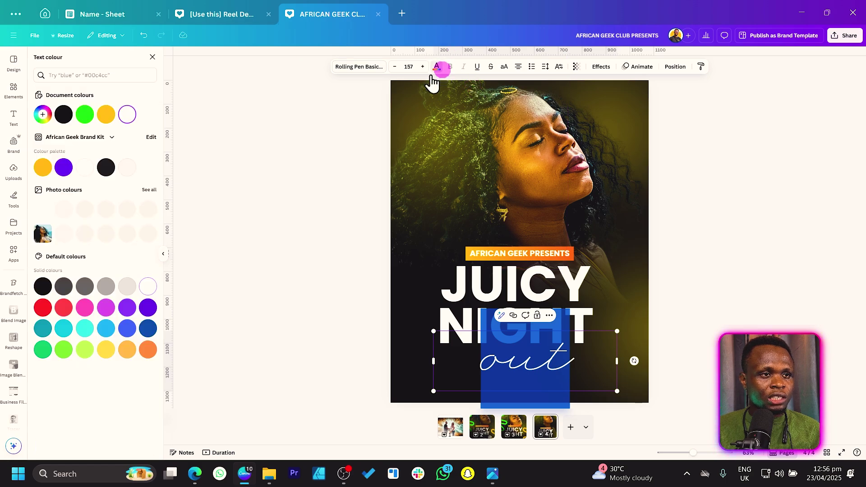
click(85, 115)
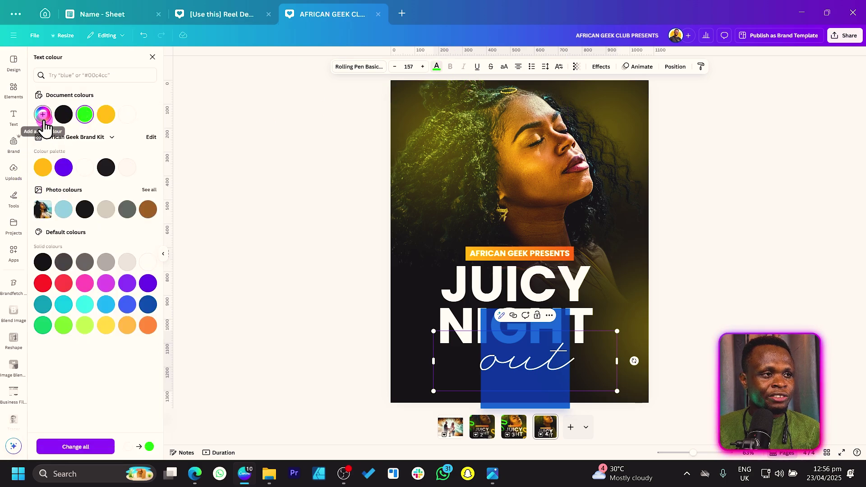
click(43, 115)
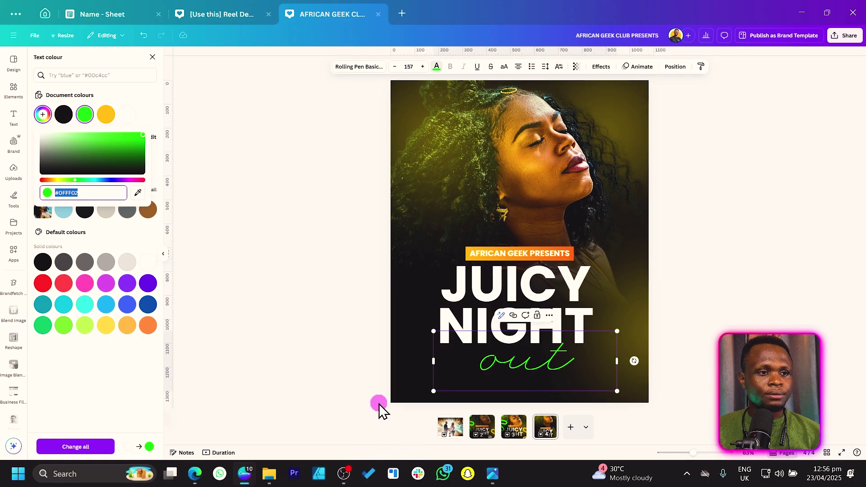
click(555, 353)
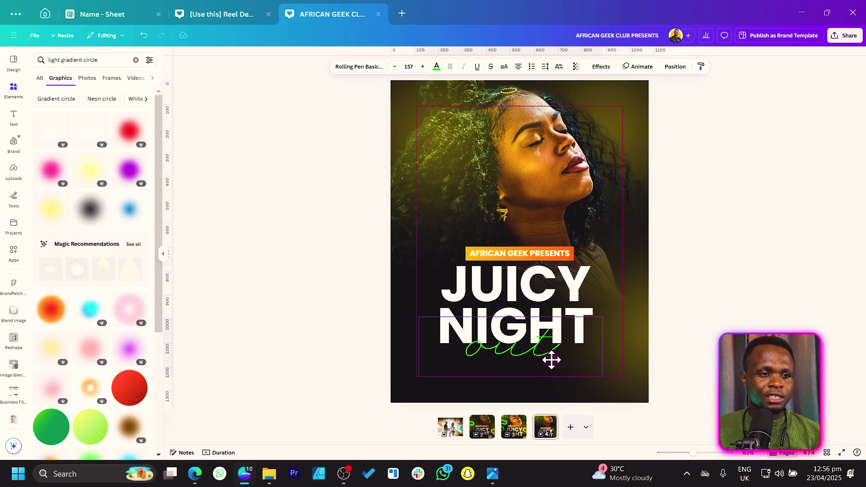
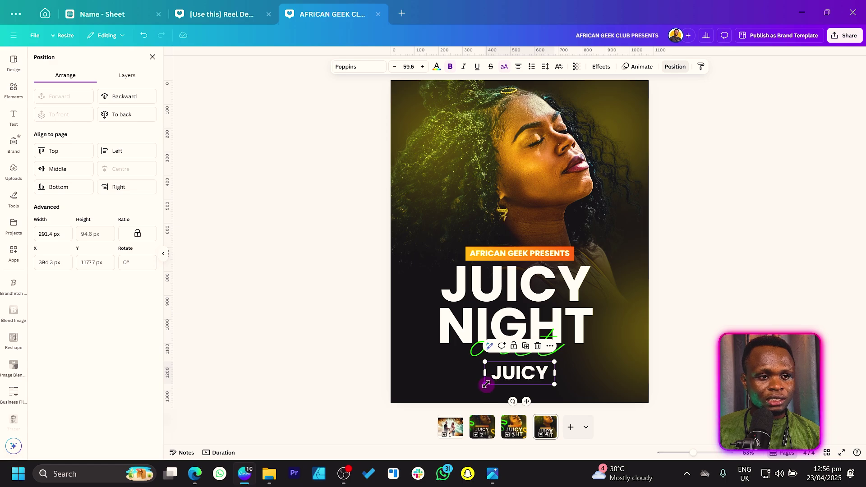
Step: Change the small "JUICY" copy beneath "out" to "SATURDAY 23RD APRIL 2025" and resize it to fit one line at font size 29.4
drag(491, 385, 508, 378)
mouse_move(575, 374)
mouse_down()
mouse_move(542, 376)
mouse_move(591, 372)
mouse_up()
double_click(575, 371)
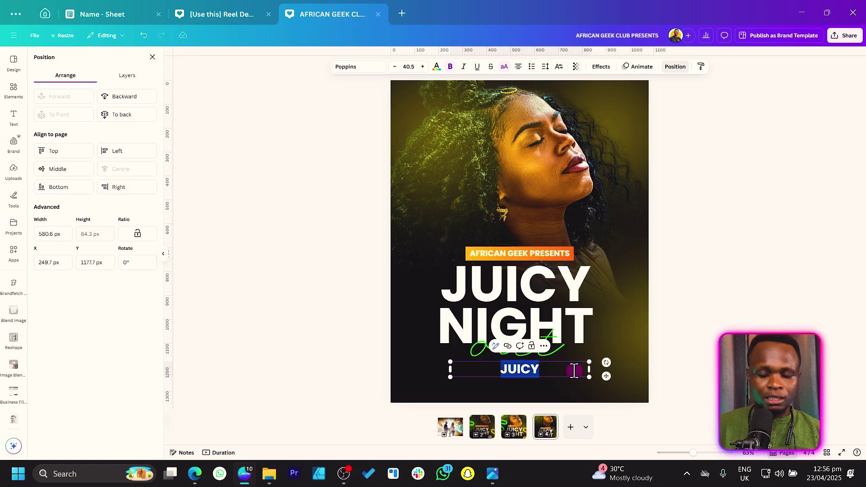
text(SATUR)
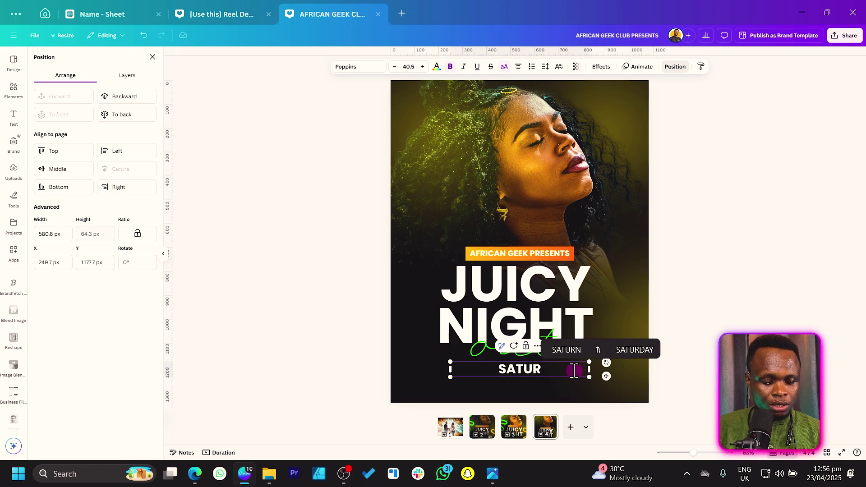
text(DAY)
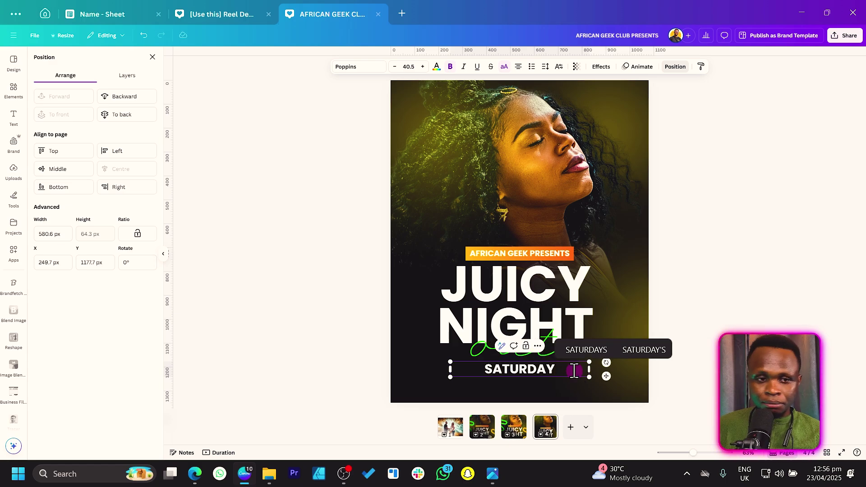
text( 23RD APRIL 2025)
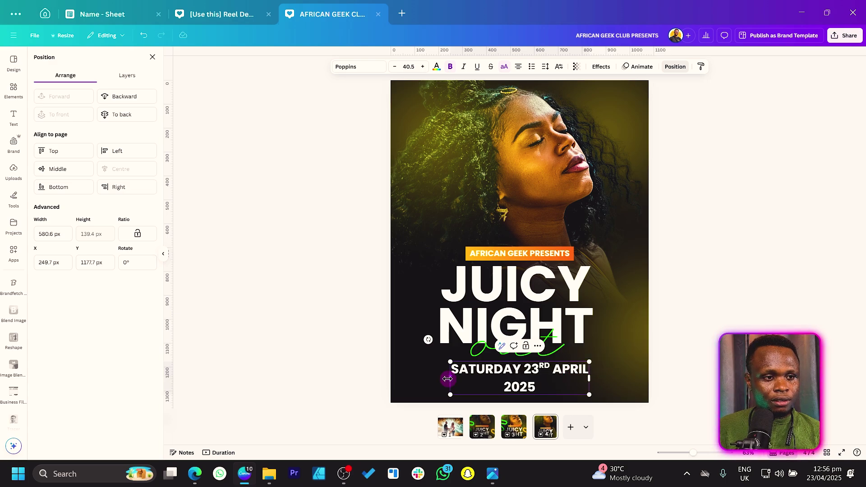
mouse_move(448, 379)
mouse_down()
mouse_move(432, 381)
mouse_move(459, 377)
mouse_up()
click(391, 374)
Step: Duplicate the event date line and place the copy directly below the original
click(513, 371)
key(ctrl+d)
drag(514, 371, 510, 380)
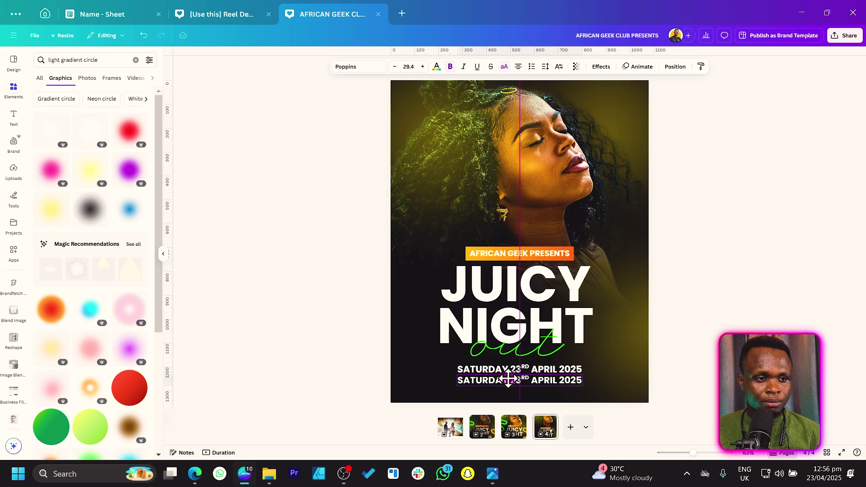
double_click(509, 381)
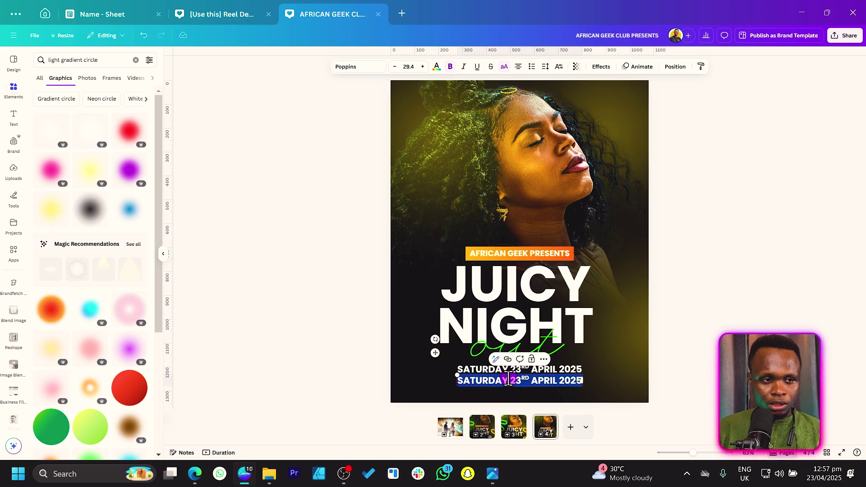
text(")
text(AFRICAN)
text( GEEK PUB)
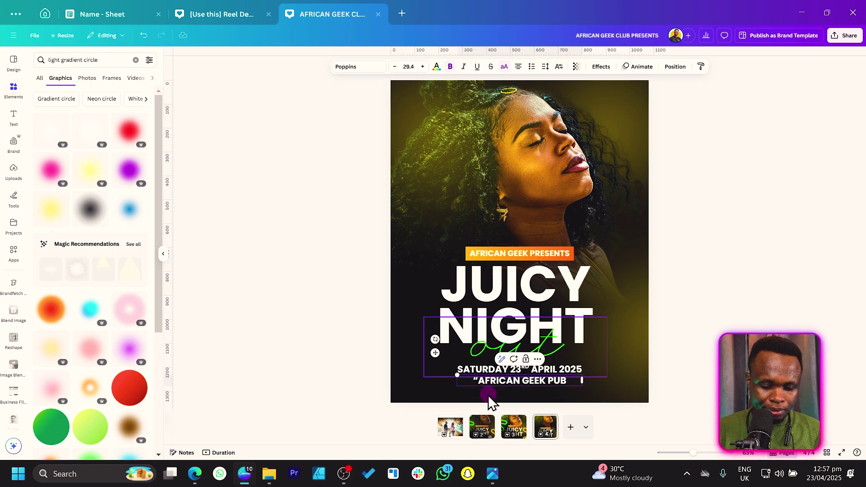
key(Home)
key(Delete)
key(super+space)
text(@)
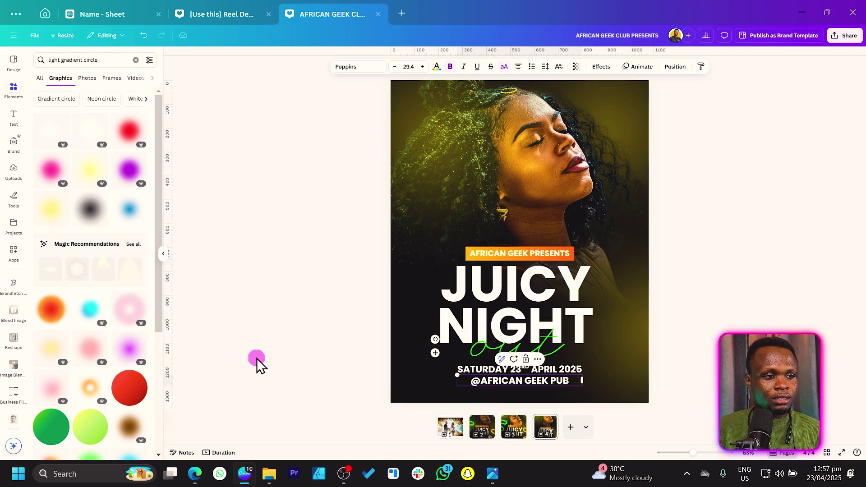
click(257, 359)
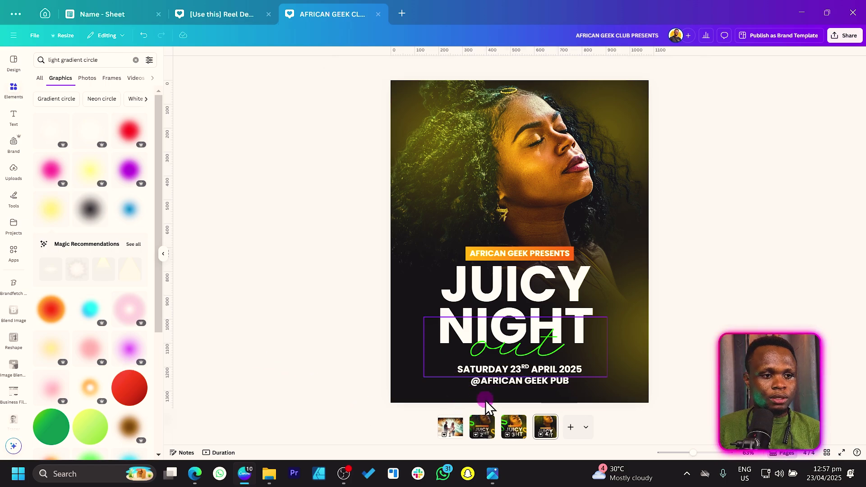
Step: Duplicate the venue line below itself and move the whole text block, including the presenter bar, slightly up
drag(504, 385, 496, 387)
shift+click(478, 370)
shift+click(487, 347)
drag(472, 278, 467, 264)
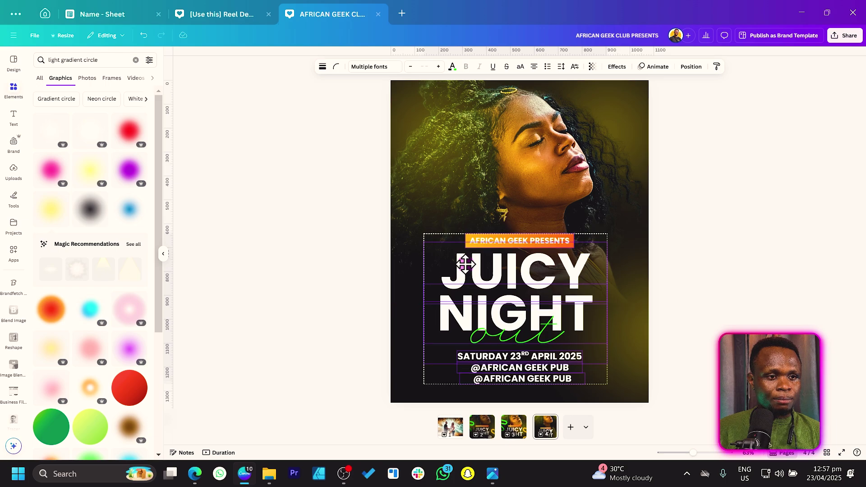
click(518, 407)
click(524, 383)
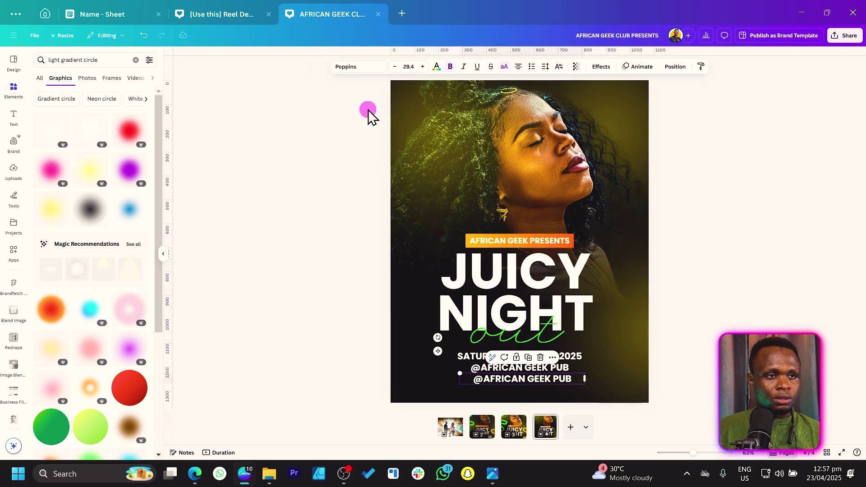
click(450, 66)
double_click(516, 380)
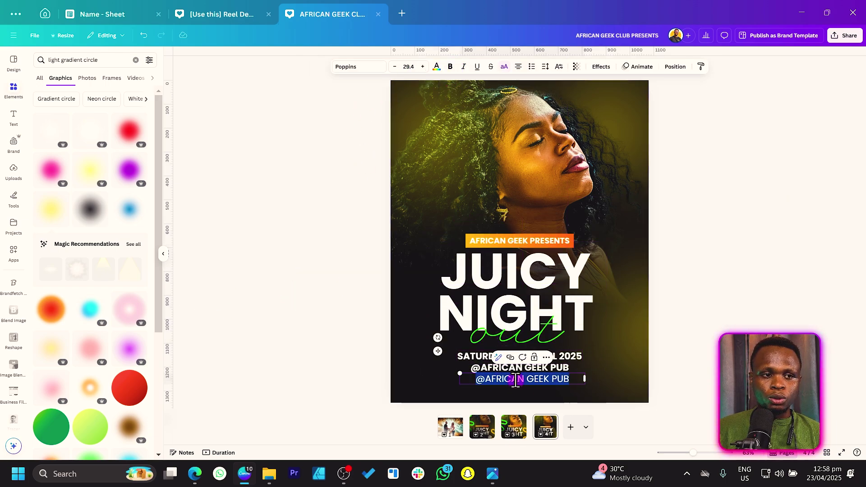
text(LIVE)
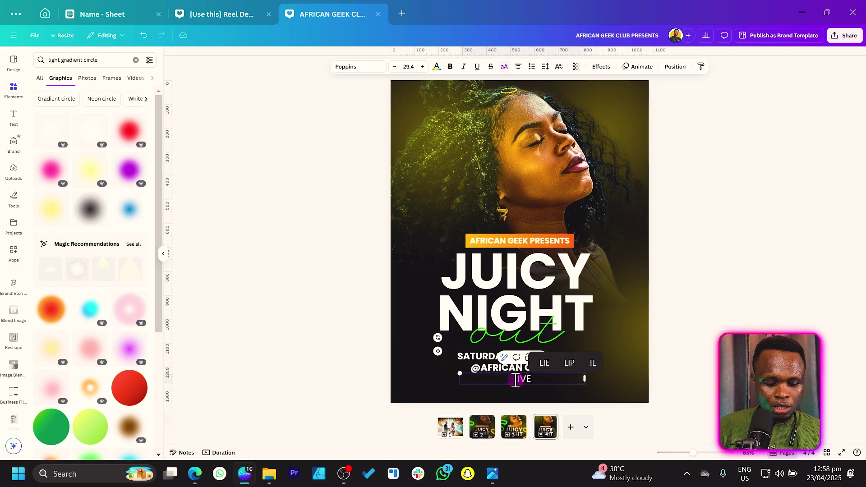
text( ACTIVITIT)
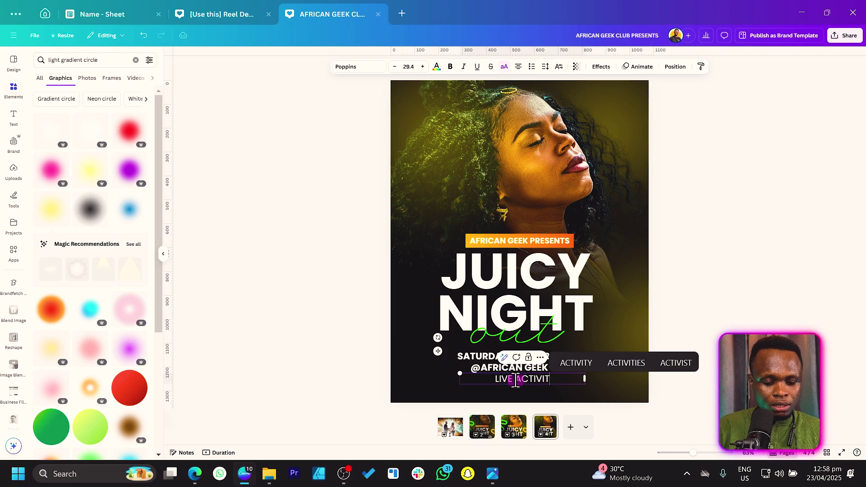
key(BackSpace)
text(ES AND GAMES)
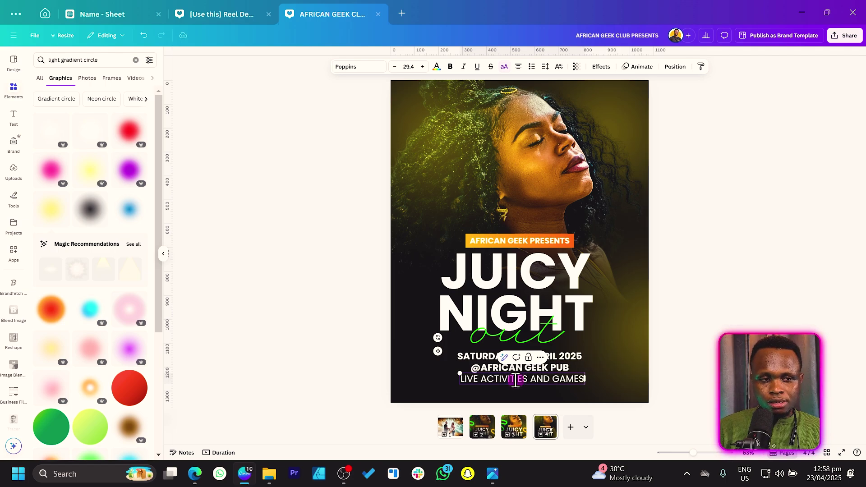
Step: Colour the "LIVE ACTIVITIES AND GAMES" line with the yellow from the document colours
key(ctrl+a)
click(436, 67)
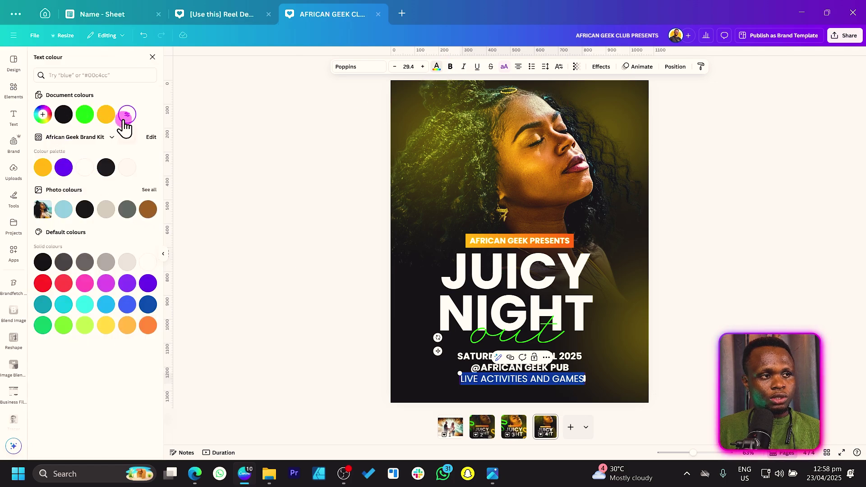
click(106, 114)
click(260, 308)
Step: Shrink the activities line to font size 19.9 and make it bold, keeping it beneath the venue line
click(472, 379)
drag(459, 373, 458, 355)
click(449, 67)
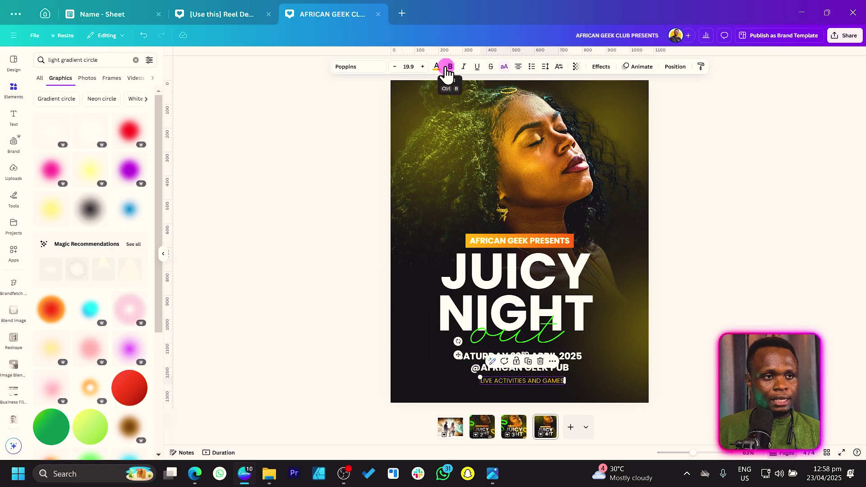
drag(479, 382, 471, 382)
click(400, 392)
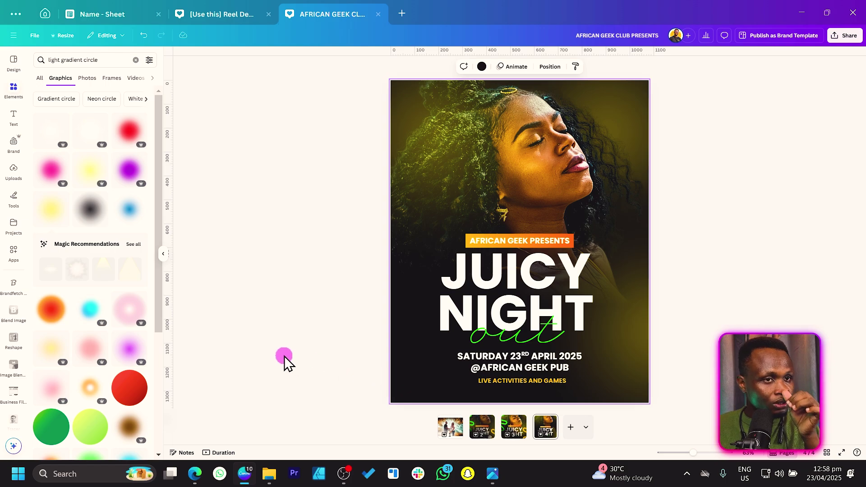
click(285, 361)
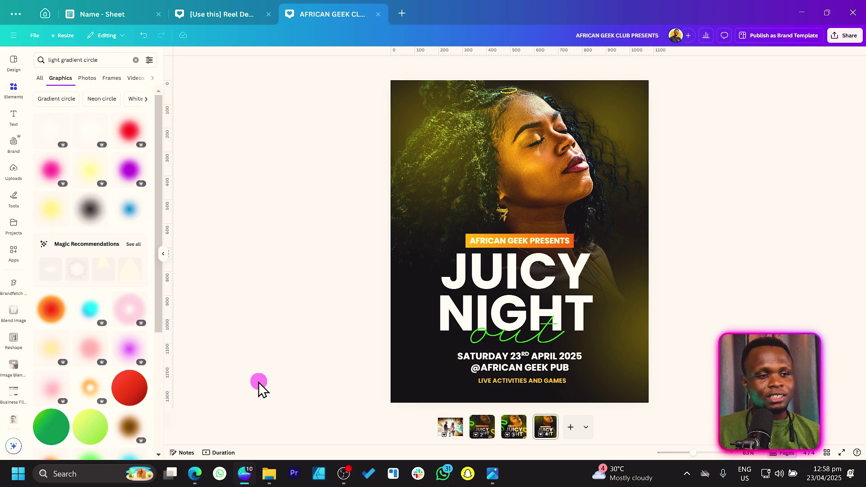
Step: Search the graphics for "squiggle" and add the thick yellow squiggle to the flyer
click(14, 88)
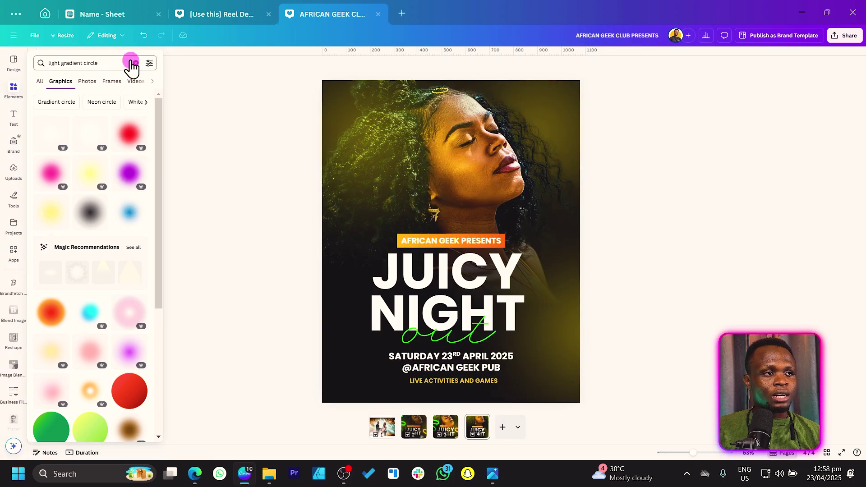
click(108, 63)
text(sq)
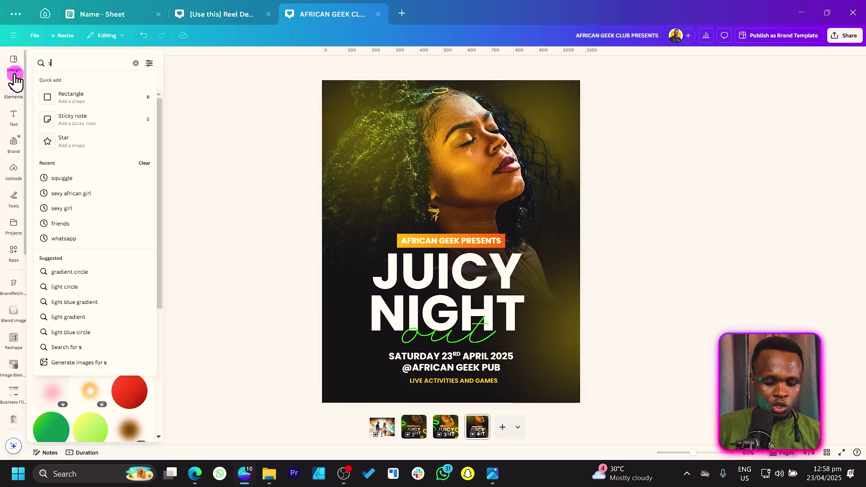
text(u)
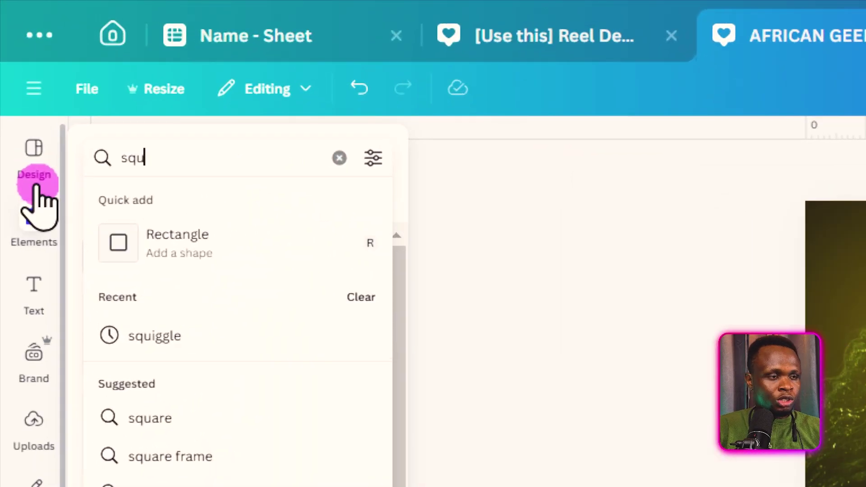
text(iggle)
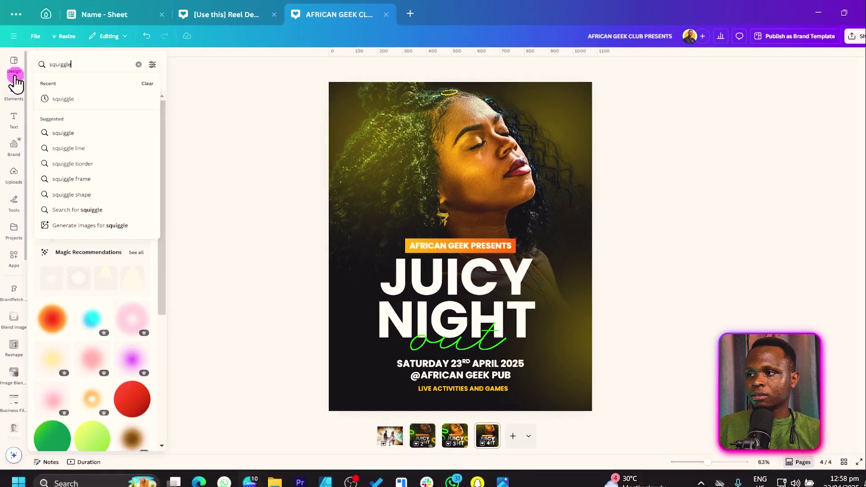
click(117, 239)
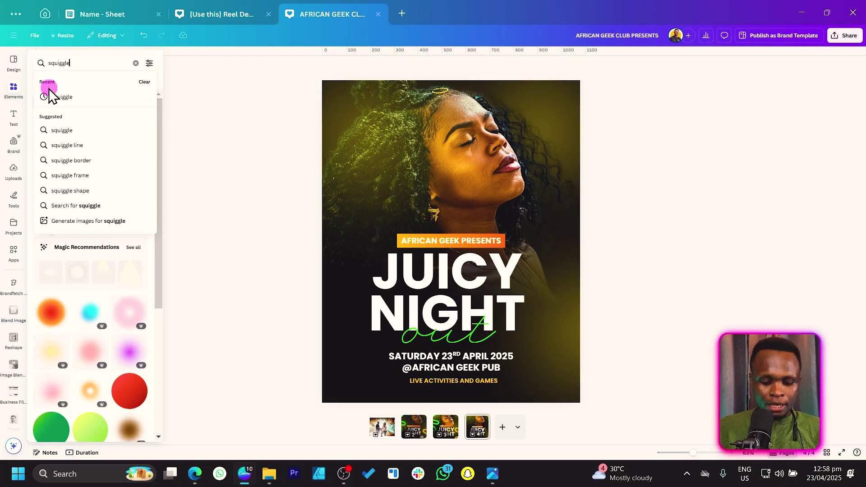
click(88, 145)
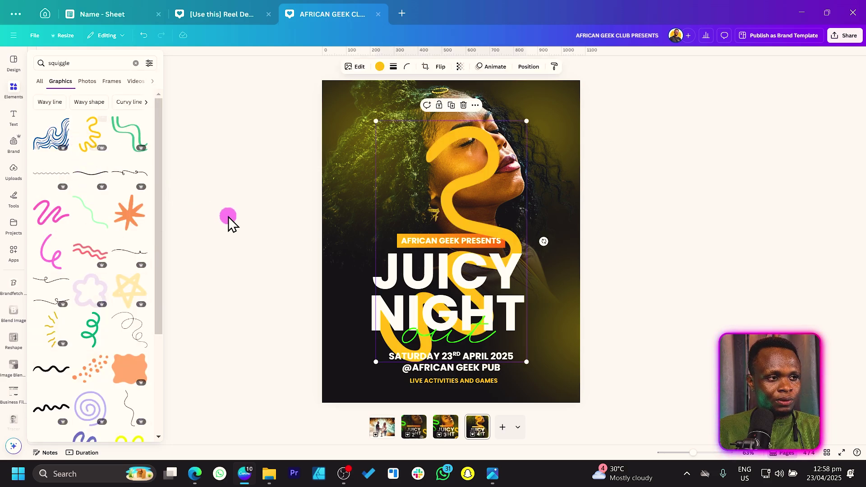
Step: Move the squiggle partly off the flyer's upper left edge and colour it bright green
mouse_move(457, 207)
mouse_down()
mouse_move(350, 155)
mouse_move(317, 161)
mouse_move(323, 147)
mouse_up()
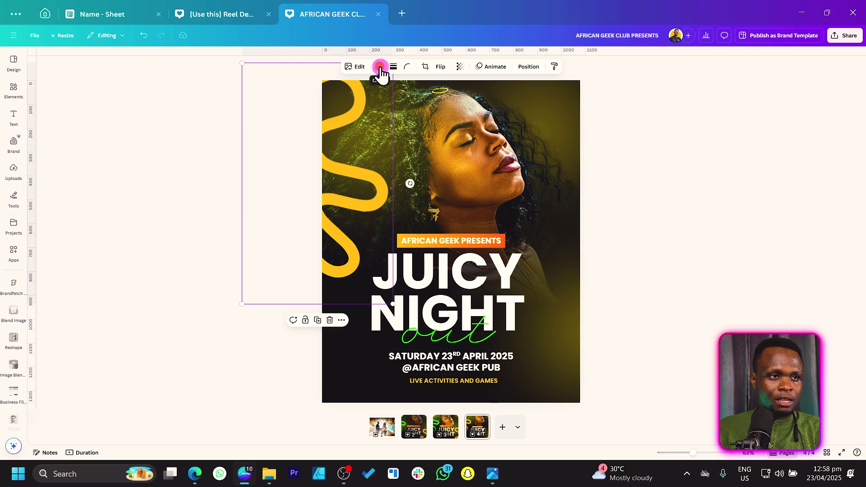
click(380, 67)
click(84, 118)
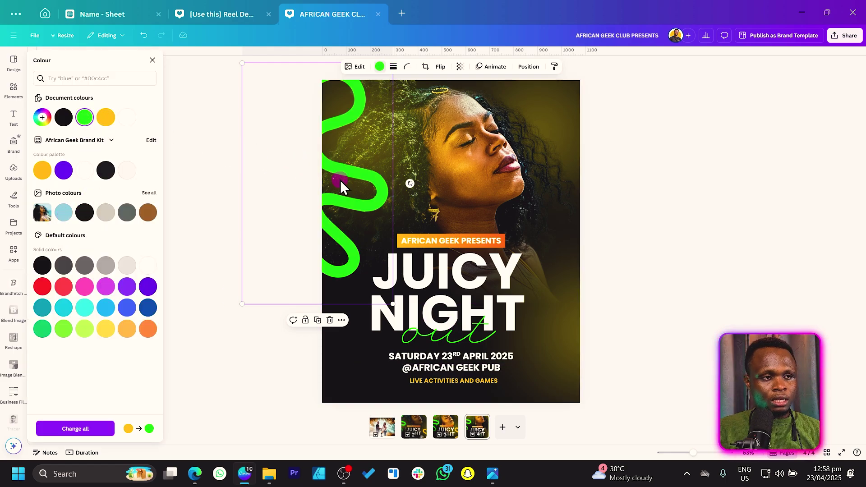
Step: Duplicate the green squiggle, place the rotated copy partly off the flyer's lower right edge and colour it yellow
mouse_move(340, 180)
mouse_down()
mouse_move(560, 244)
mouse_move(496, 325)
mouse_move(398, 242)
mouse_up()
mouse_move(454, 237)
mouse_down()
mouse_move(555, 304)
mouse_move(569, 347)
mouse_up()
click(106, 118)
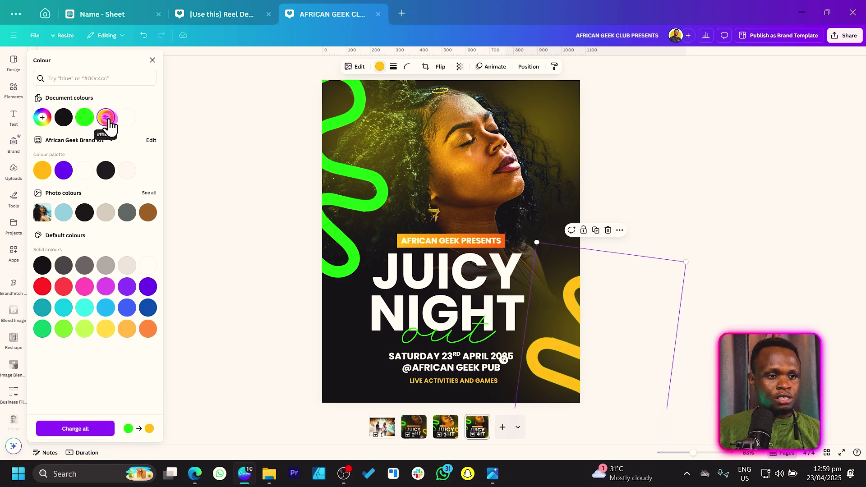
click(221, 191)
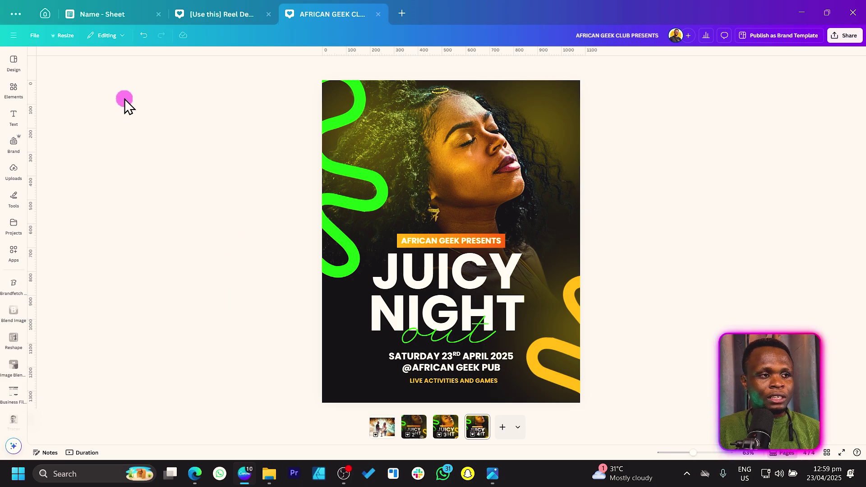
Step: Search the graphics for "free entry" and add the round outlined FREE ENTRY stamp to the flyer
click(5, 96)
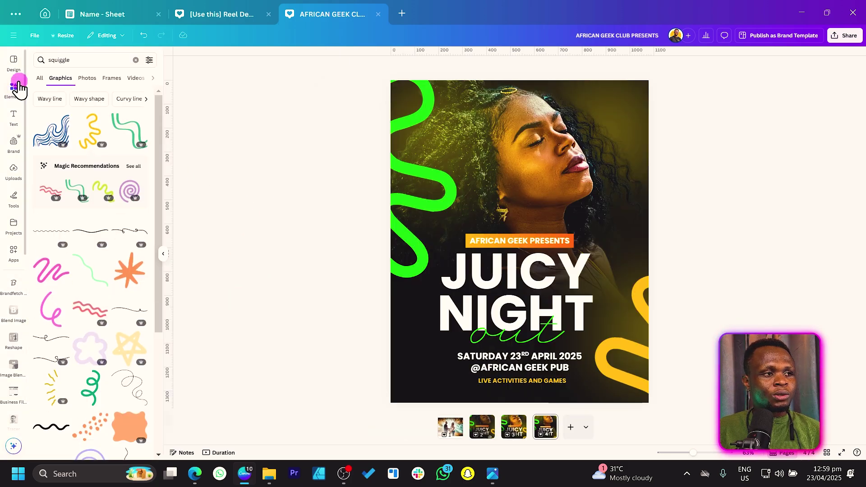
click(96, 63)
text(free entry)
key(Return)
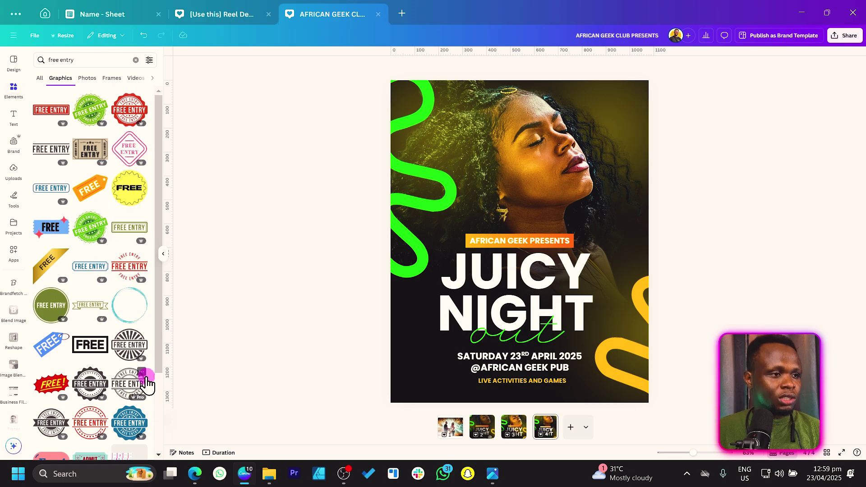
click(125, 396)
drag(519, 244, 499, 284)
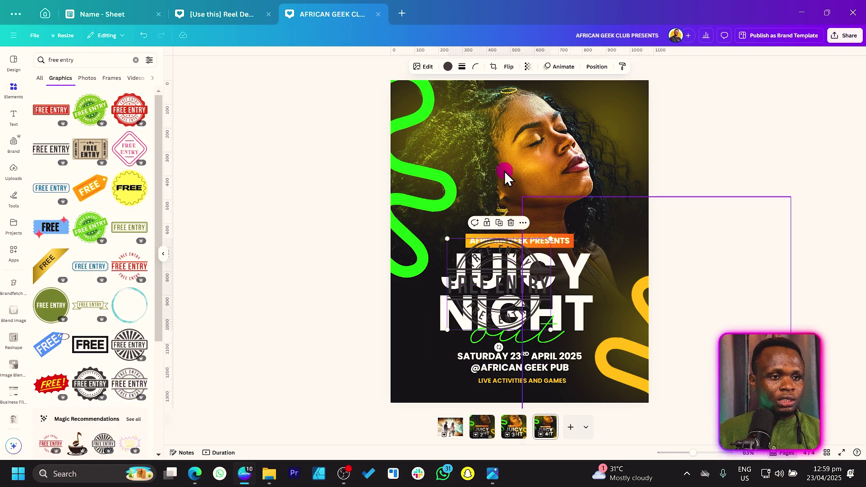
Step: Recolour the FREE ENTRY stamp white, then shrink it to about 153 by 136 px and place it tilted beside the date and venue
click(448, 67)
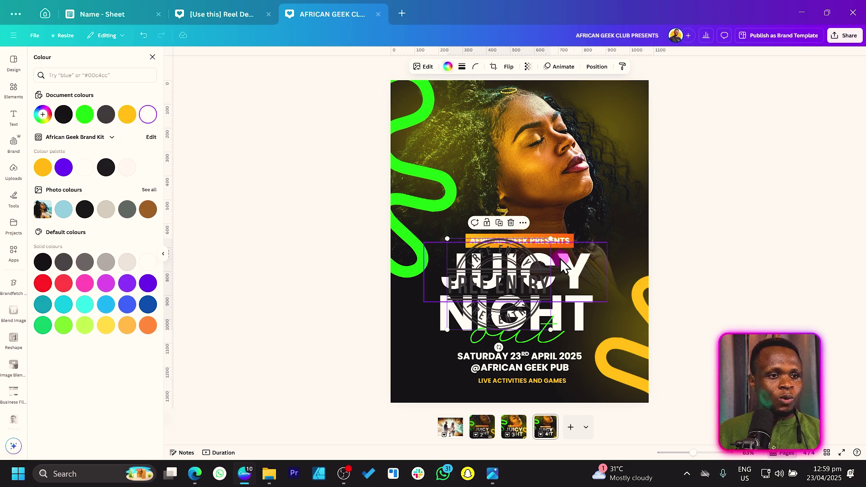
drag(447, 239, 508, 293)
drag(532, 320, 410, 359)
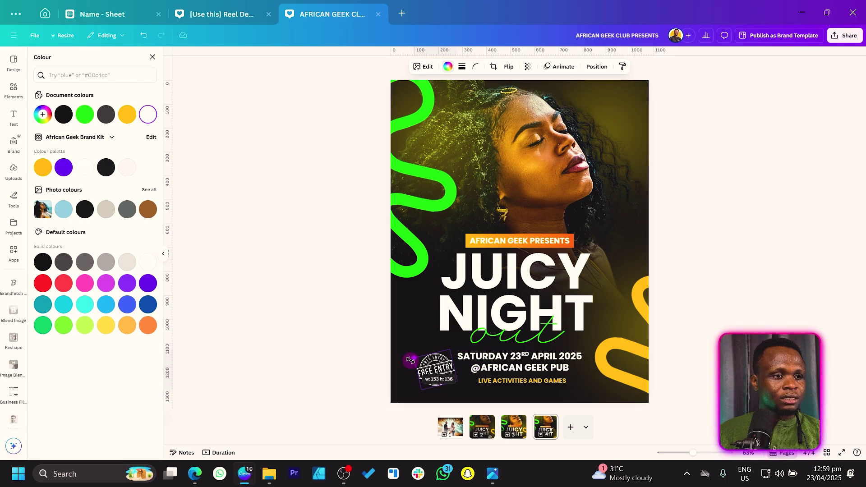
click(287, 364)
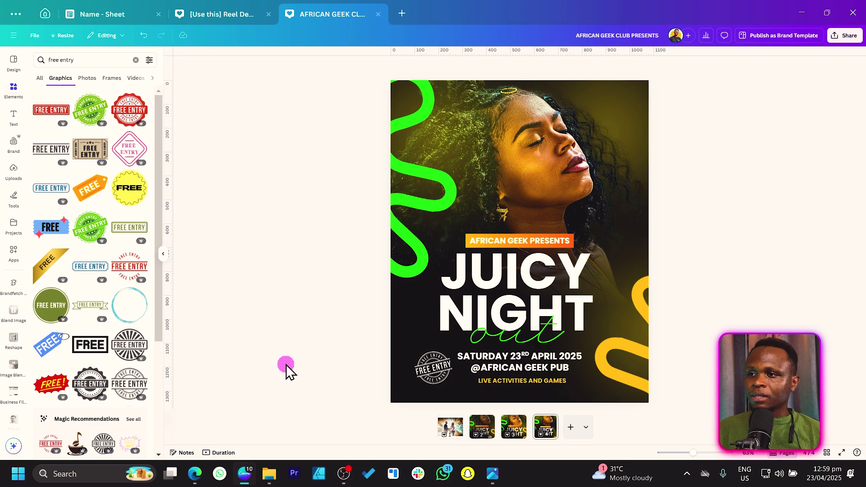
mouse_move(431, 274)
mouse_down()
mouse_move(560, 139)
mouse_move(608, 145)
mouse_up()
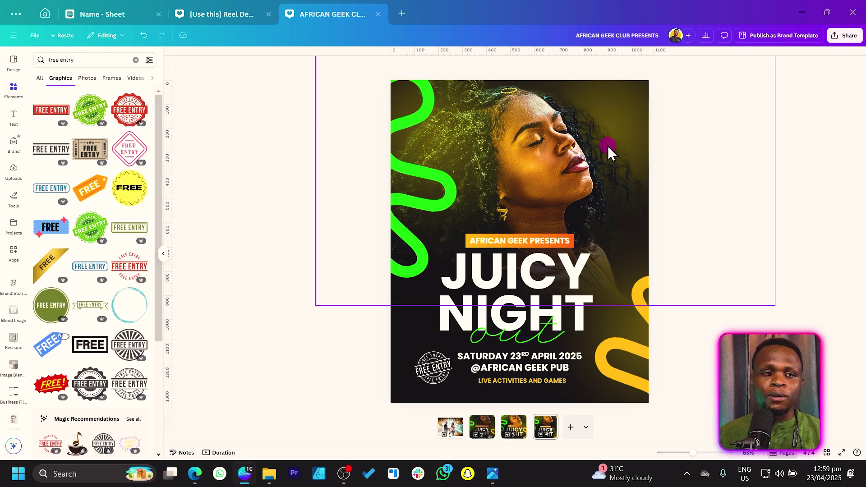
drag(608, 146, 608, 145)
Step: Search the photos for "texture" and add the dark, scratched grunge photo, enlarged to cover the whole flyer
click(111, 60)
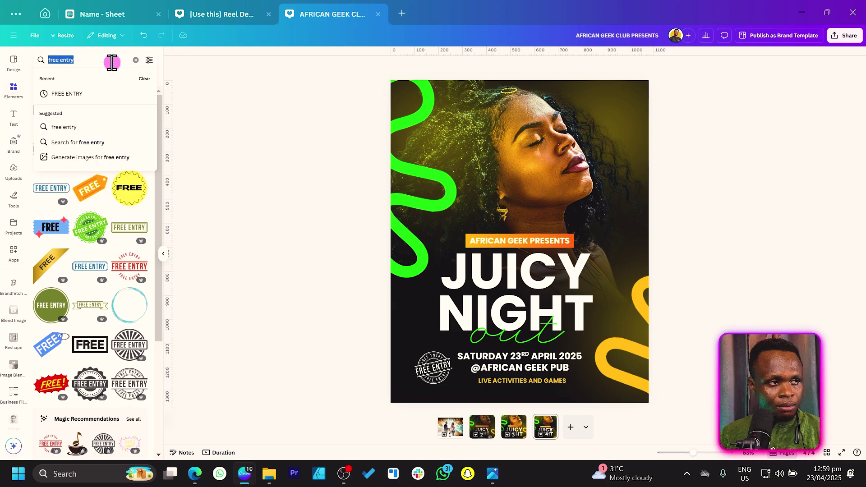
text(texture)
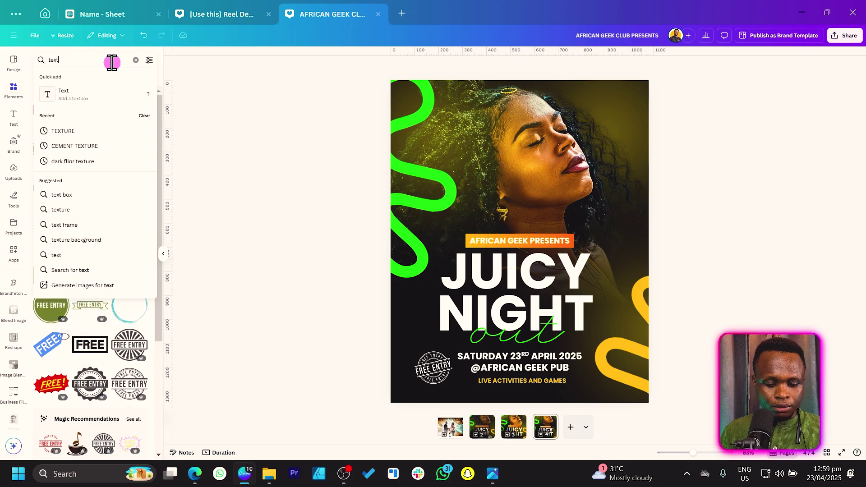
key(Return)
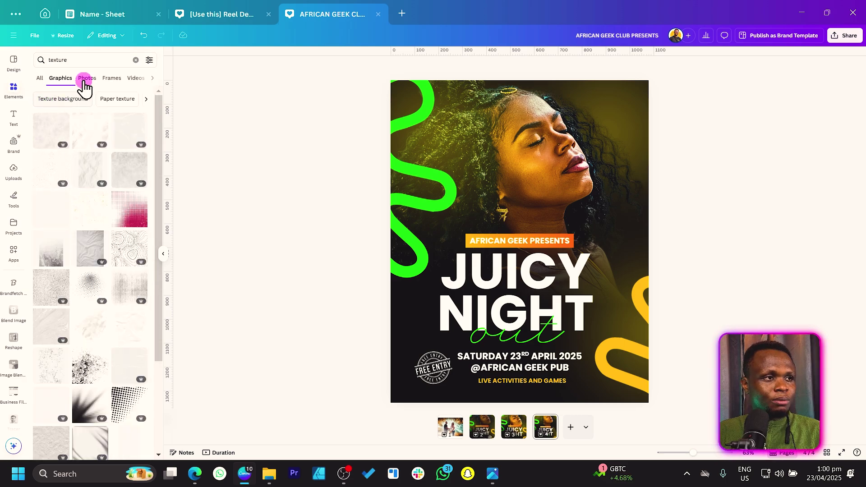
click(88, 86)
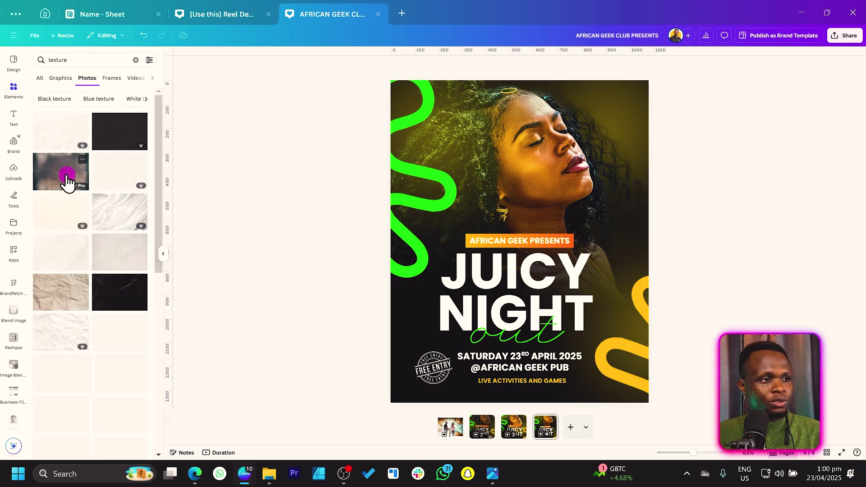
click(67, 178)
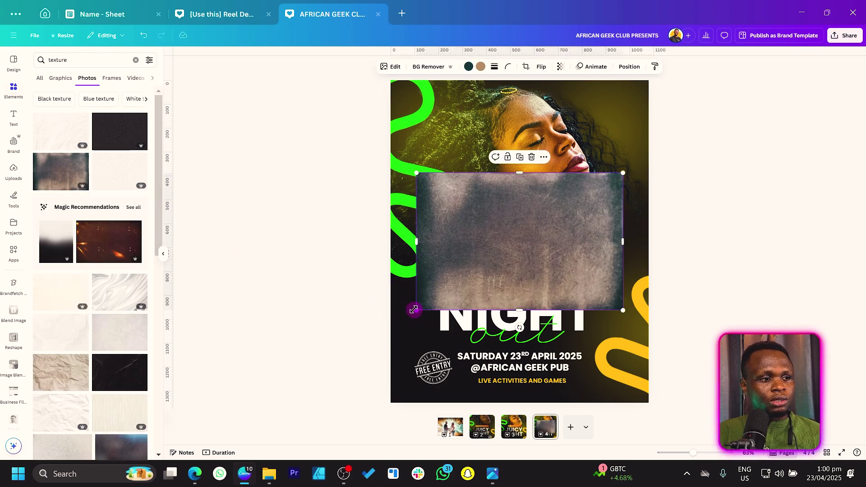
drag(414, 310, 287, 422)
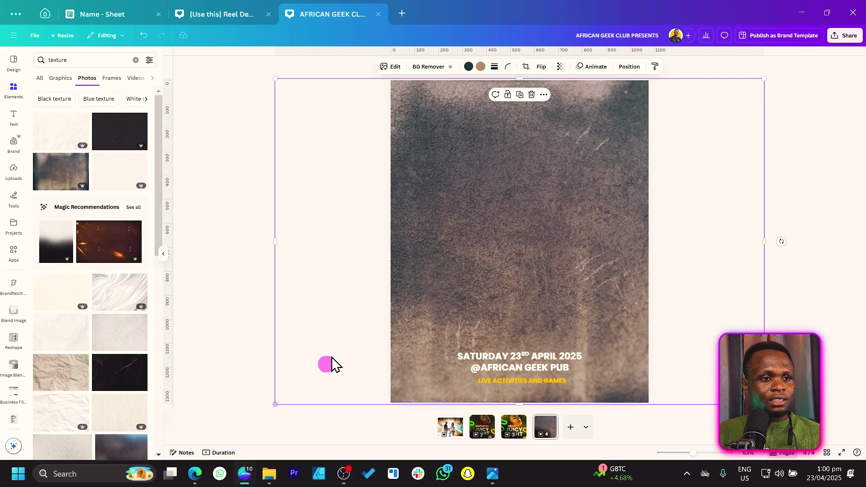
Step: Set the texture photo's transparency to 17 and crop its overhanging sides to about 1,161 by 1,363 px
click(560, 68)
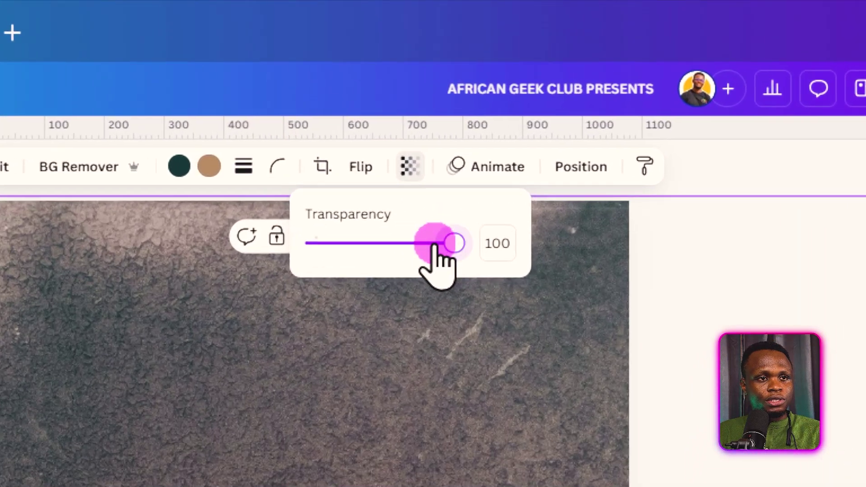
drag(574, 102, 530, 101)
mouse_move(379, 252)
mouse_down()
mouse_move(370, 252)
mouse_move(385, 252)
mouse_up()
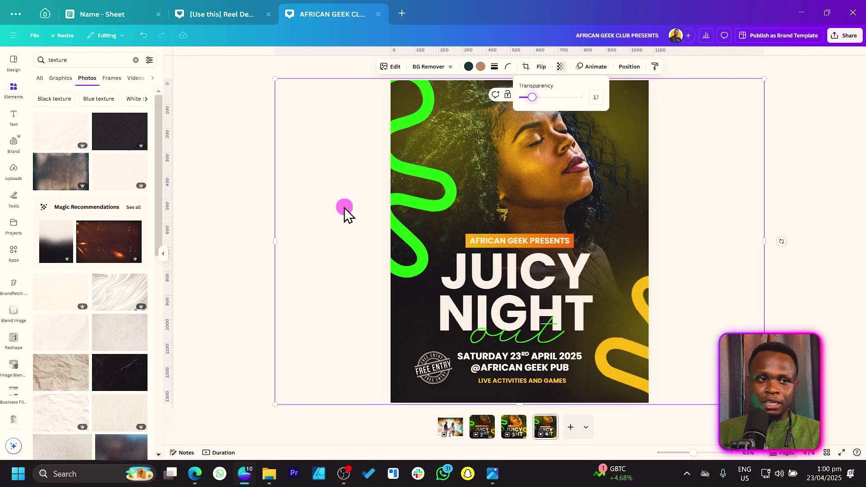
drag(273, 201, 380, 200)
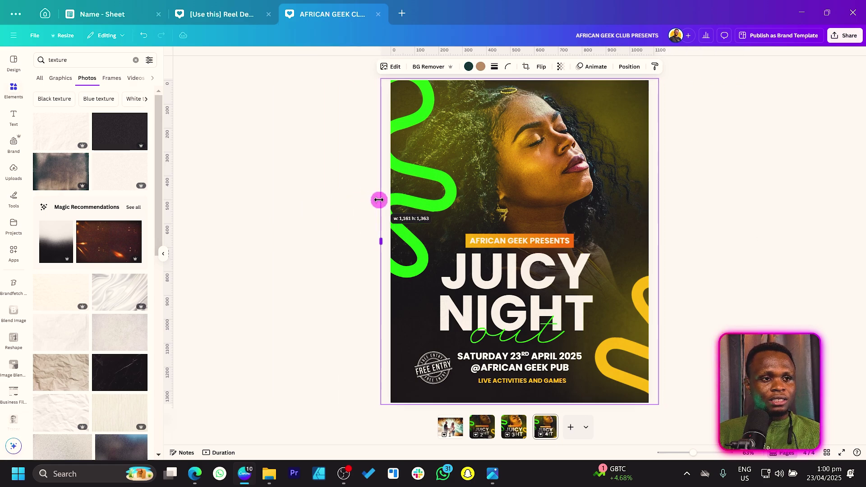
click(331, 199)
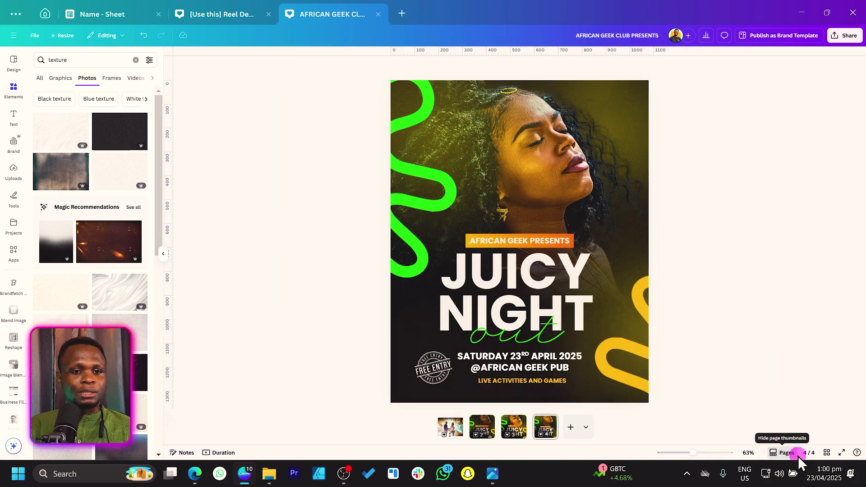